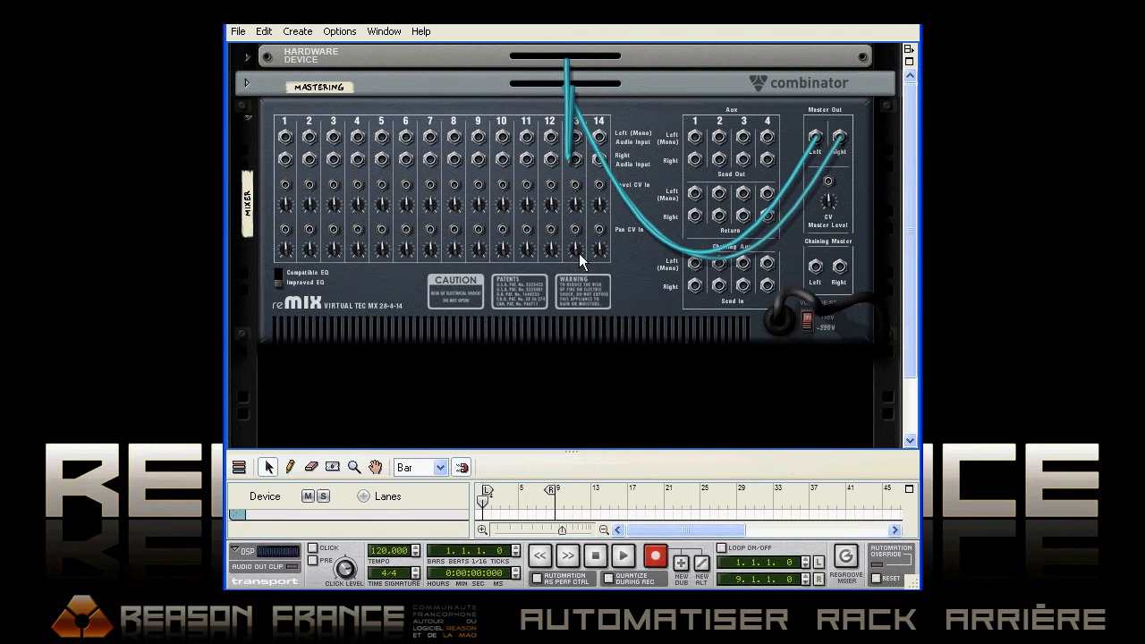
# Flip the rack to its front and create a SubTractor Analog Synthesizer below the mixer
pyautogui.moveTo(580, 260)
pyautogui.press('Tab')
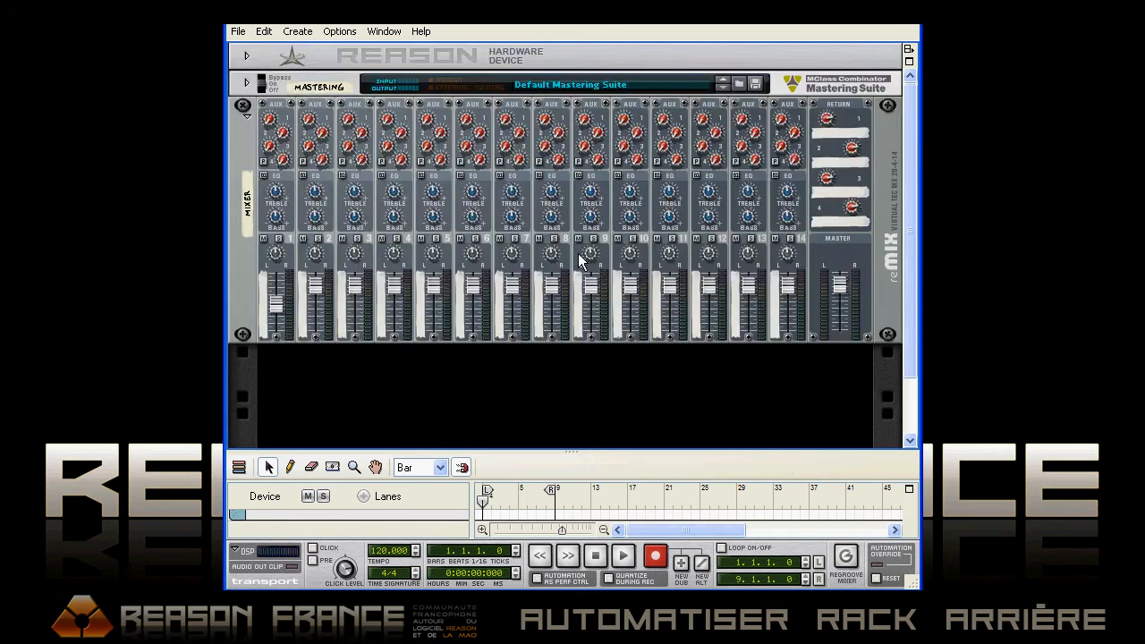
pyautogui.moveTo(911, 240); pyautogui.dragTo(894, 292)
pyautogui.rightClick(459, 318)
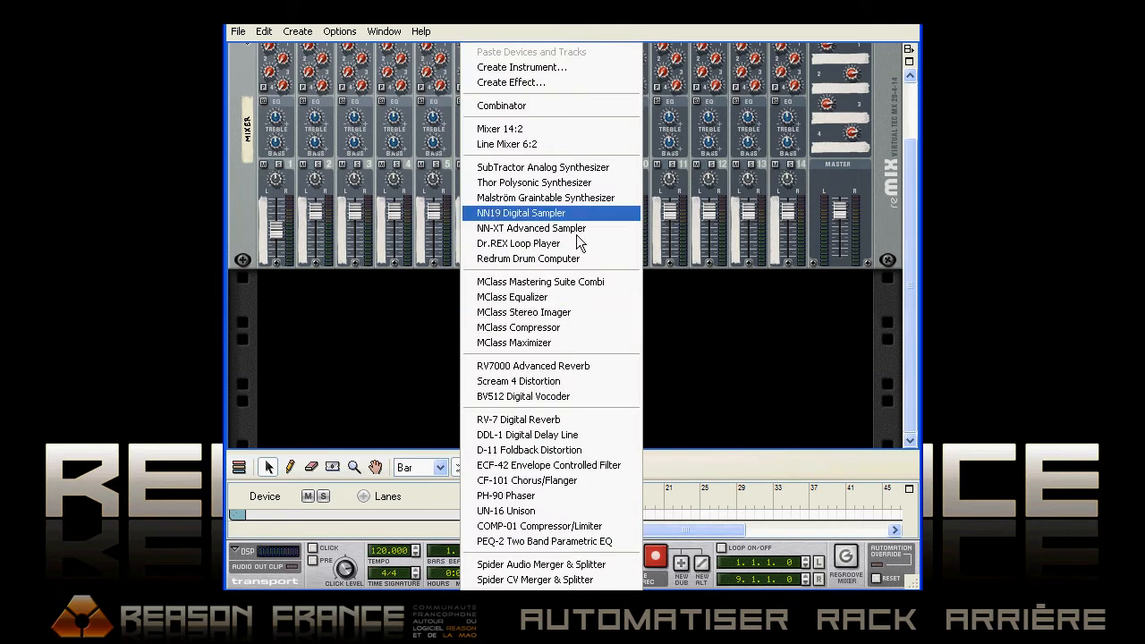
pyautogui.click(554, 172)
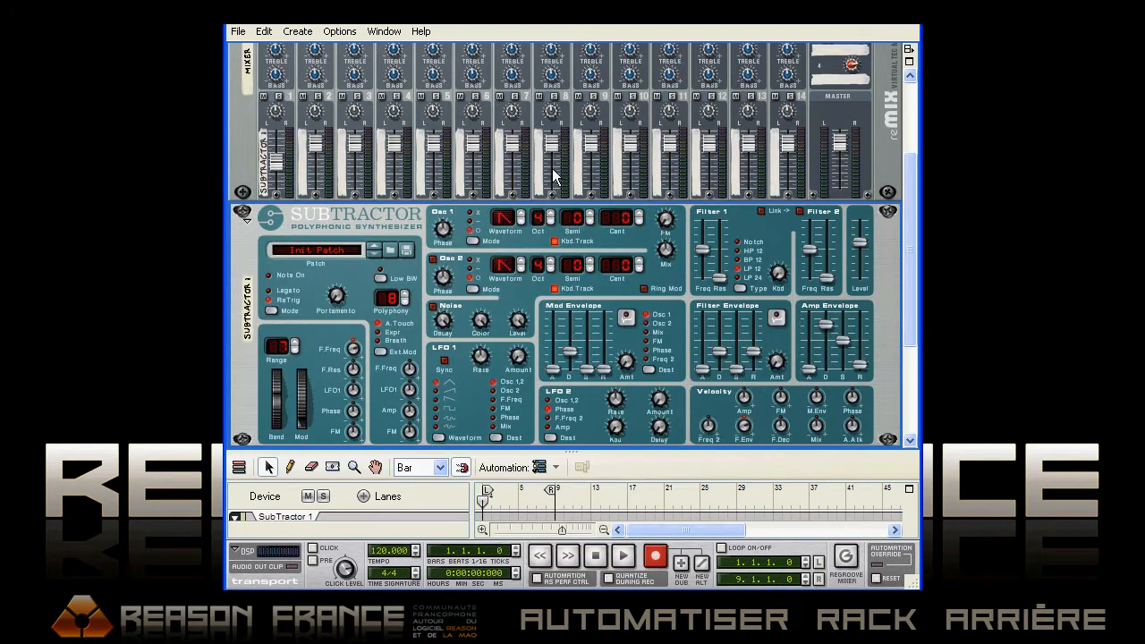
# Create a Malström Graintable Synthesizer below the SubTractor
pyautogui.moveTo(906, 219); pyautogui.dragTo(902, 288)
pyautogui.rightClick(493, 351)
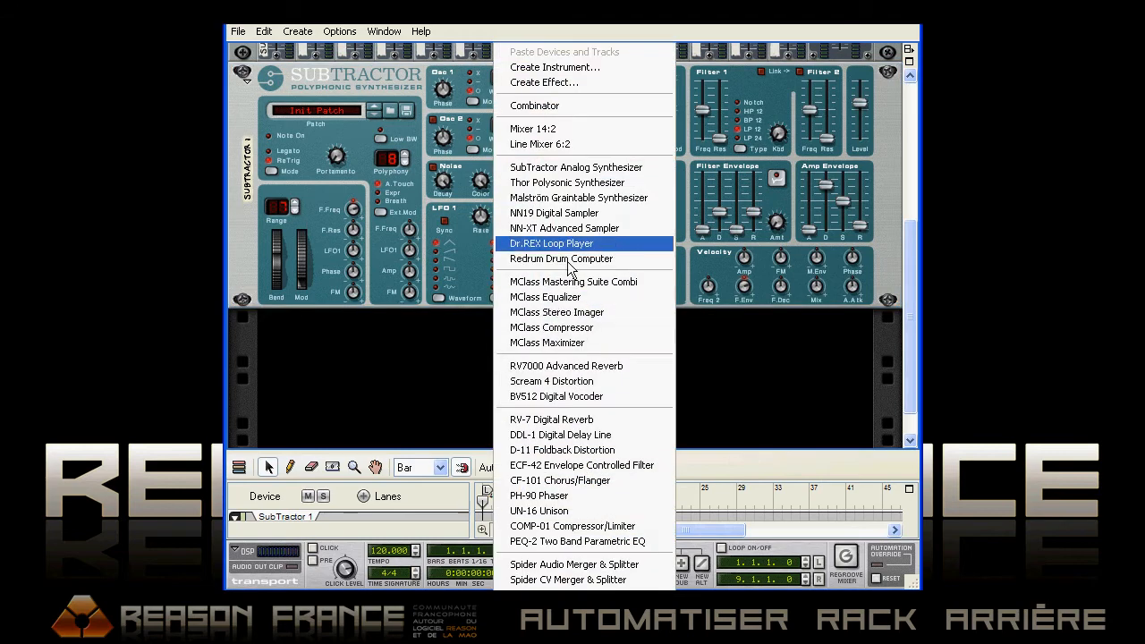
pyautogui.click(544, 197)
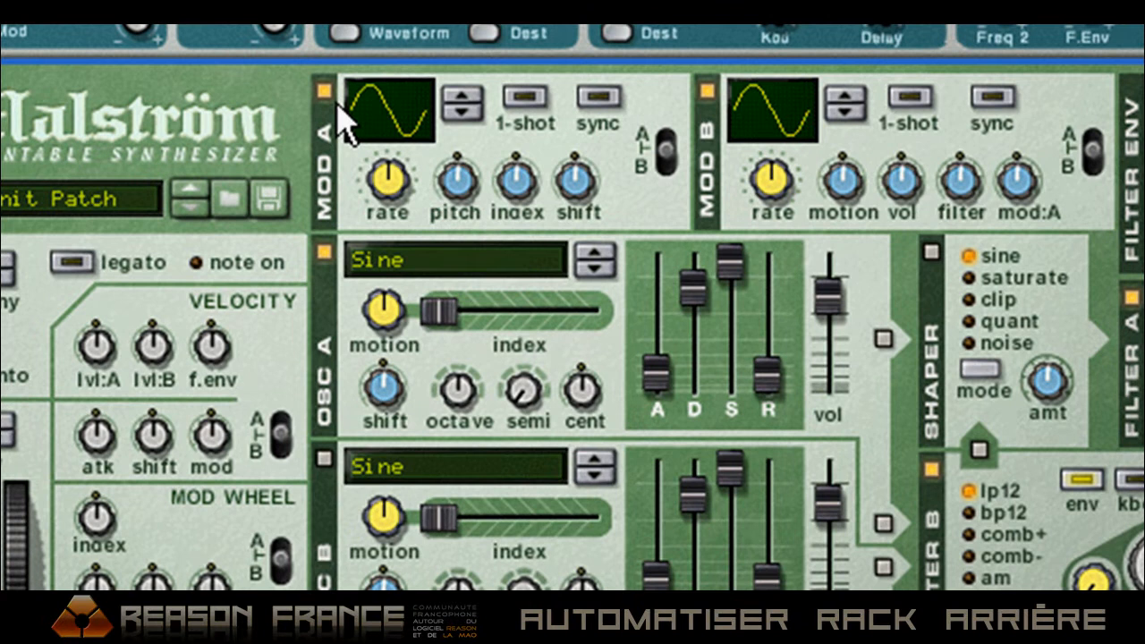
# Change the curve of Malström's Mod A modulator from the sine to a multi-cycle waveform
pyautogui.moveTo(447, 229); pyautogui.dragTo(455, 215)
pyautogui.moveTo(390, 101); pyautogui.dragTo(402, 33)
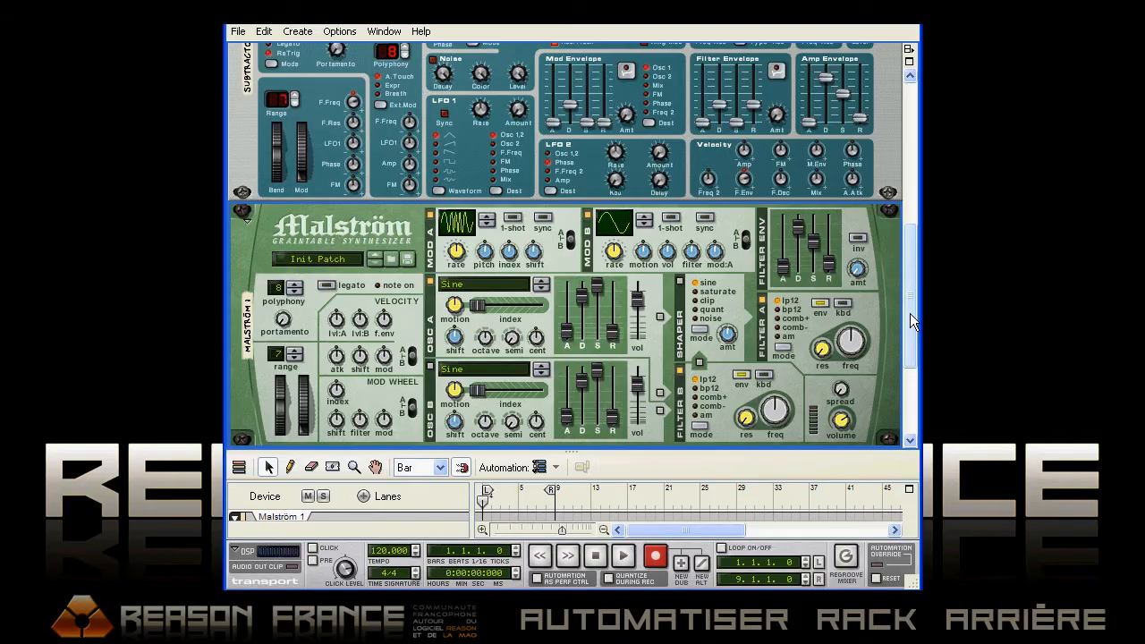
pyautogui.moveTo(909, 313); pyautogui.dragTo(909, 266)
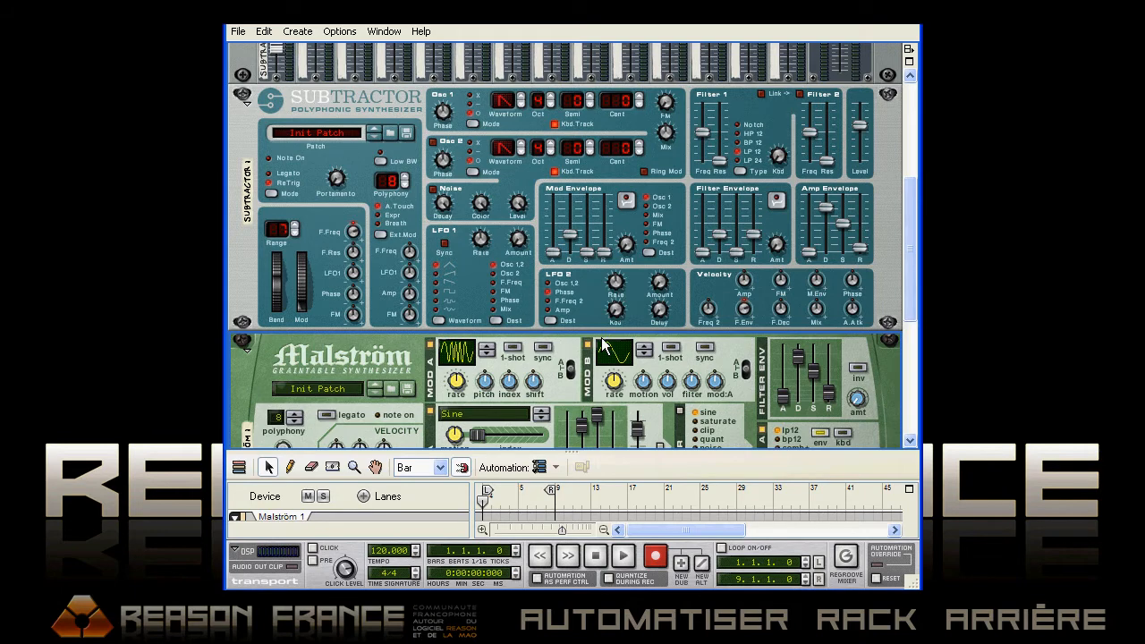
# Flip the rack to its rear and patch Malström's Mod A output into SubTractor's Filter 1 Freq modulation input
pyautogui.press('Tab')
pyautogui.moveTo(909, 219); pyautogui.dragTo(907, 242)
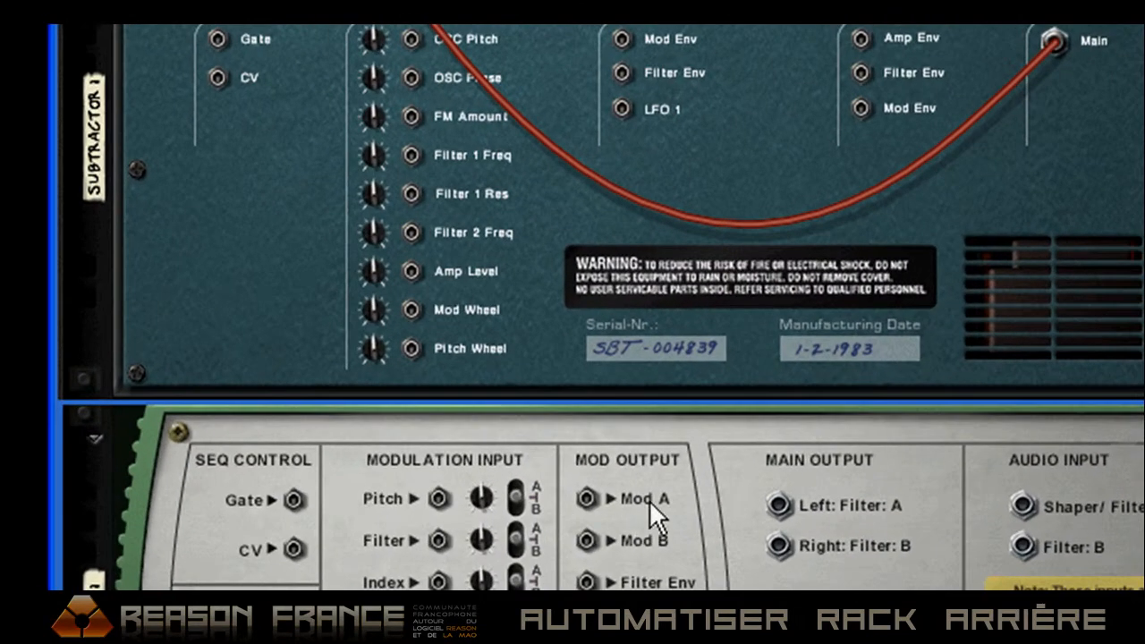
pyautogui.moveTo(585, 499); pyautogui.dragTo(410, 155)
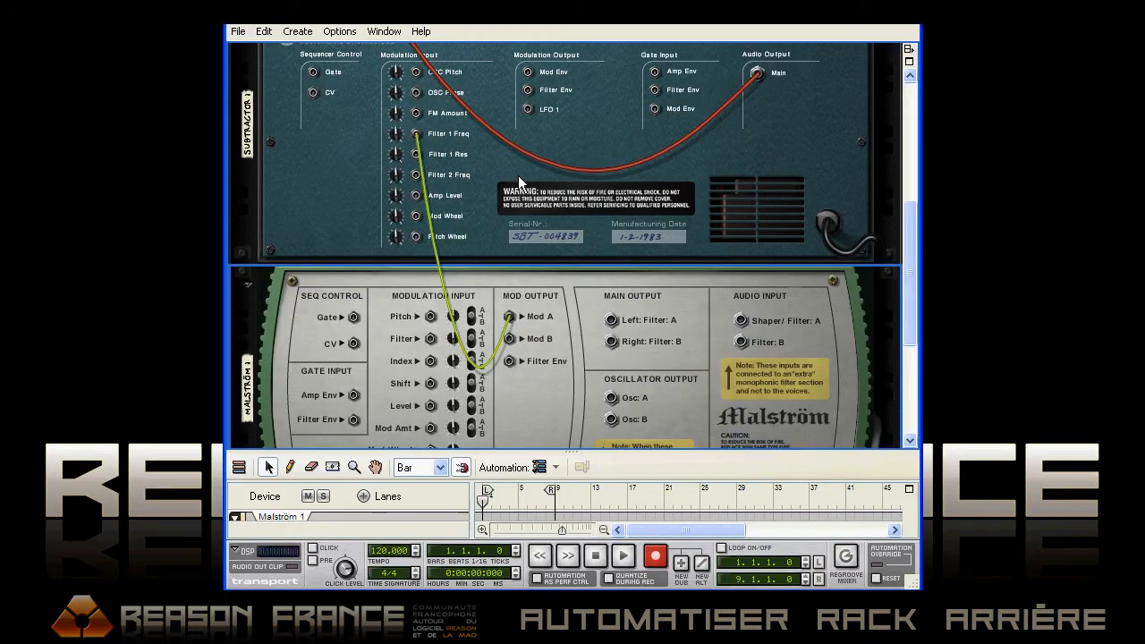
# On SubTractor's front panel, set the Filter 1 resonance to 40 and raise the Amp Envelope sustain to its maximum
pyautogui.press('Tab')
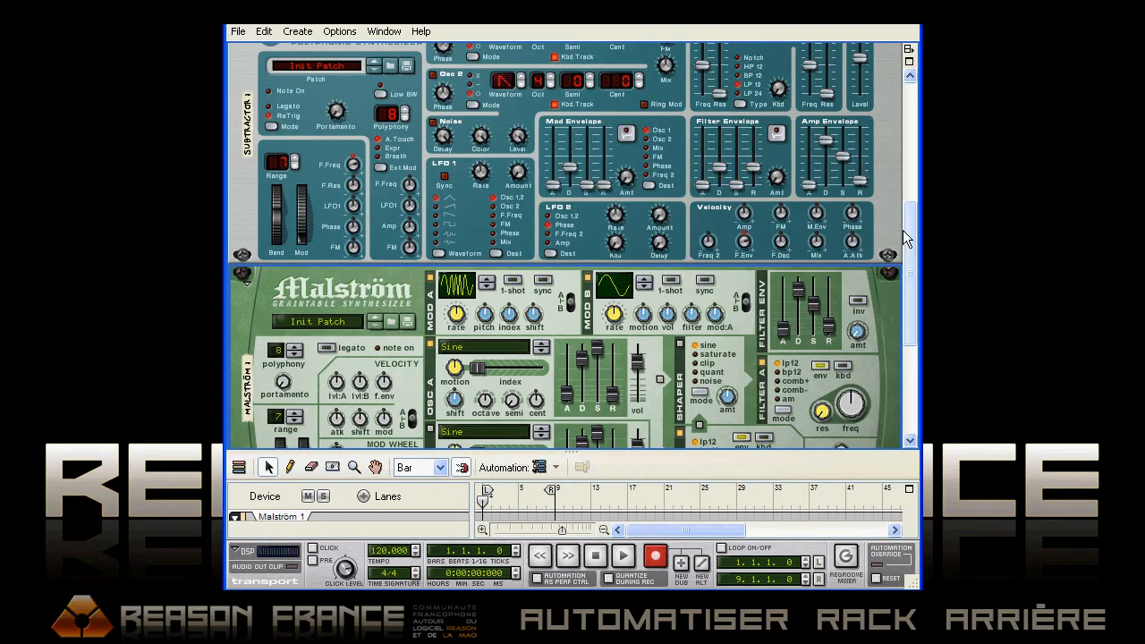
pyautogui.scroll(2, 905, 224)
pyautogui.moveTo(722, 139); pyautogui.dragTo(722, 131)
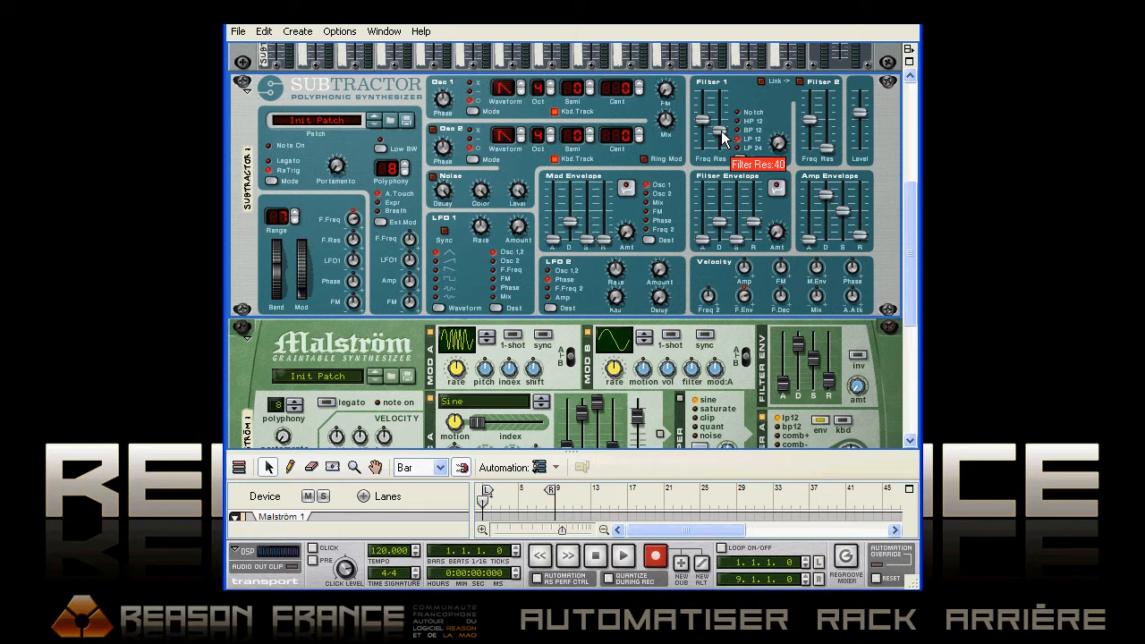
pyautogui.moveTo(846, 215); pyautogui.dragTo(844, 183)
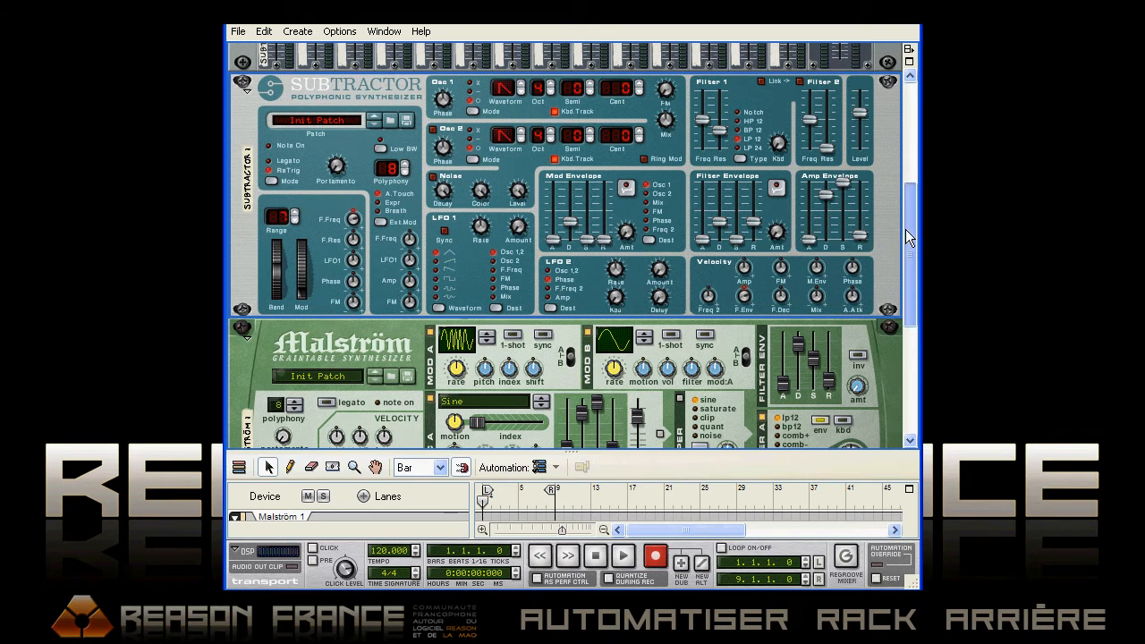
# Return to the rear of the rack and adjust the modulation amount of SubTractor's Filter 1 Freq input
pyautogui.scroll(-1, 905, 229)
pyautogui.press('Tab')
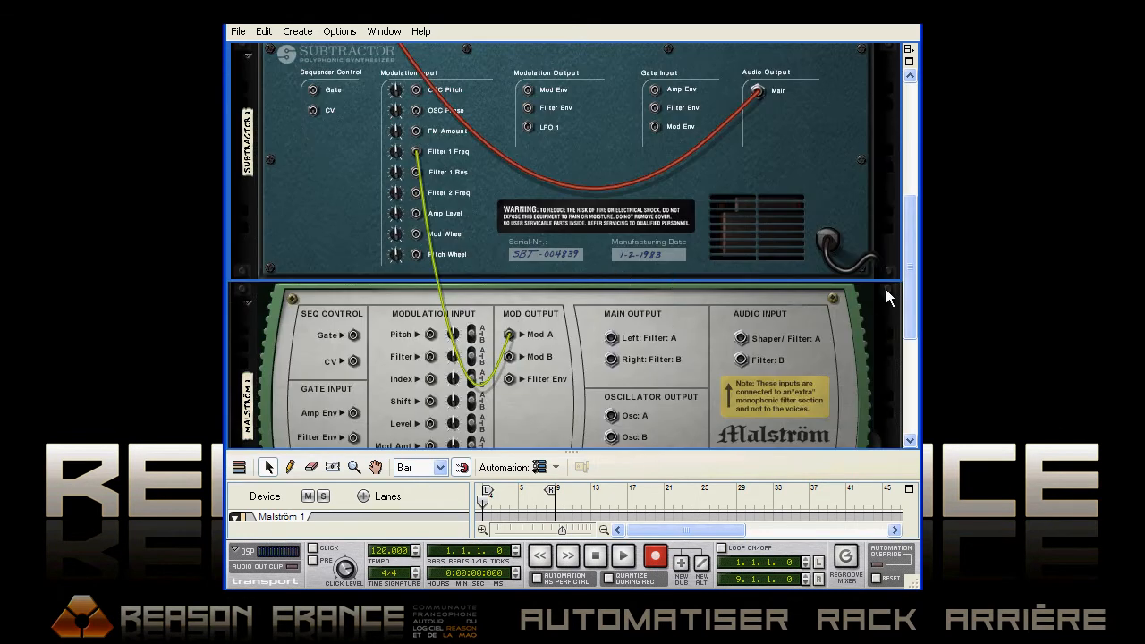
pyautogui.scroll(-2, 912, 278)
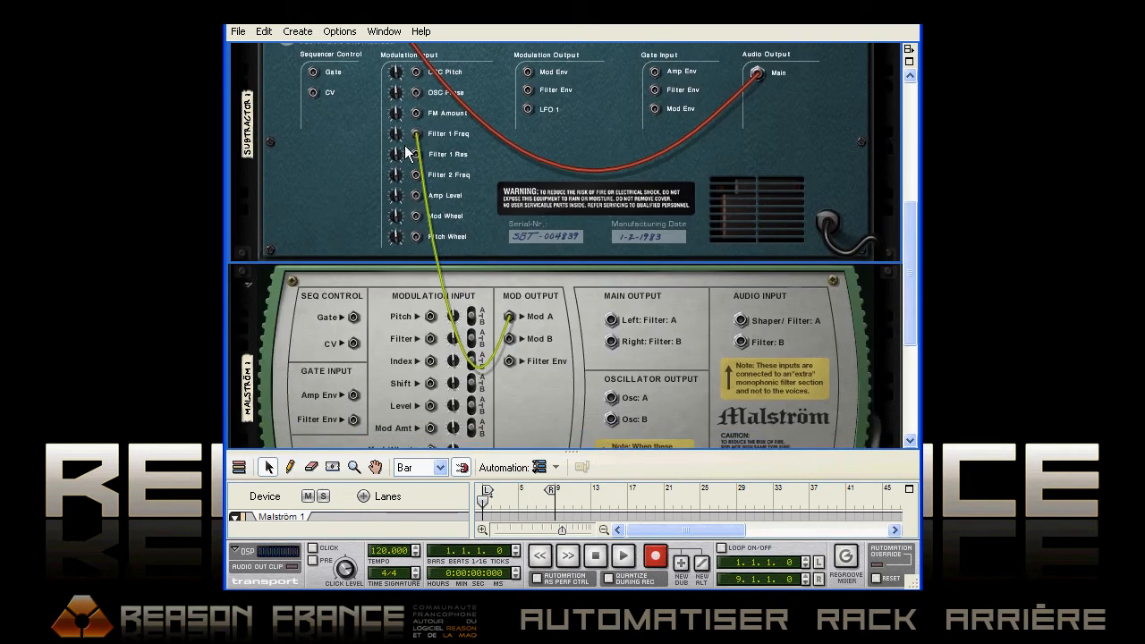
pyautogui.moveTo(395, 139); pyautogui.dragTo(396, 158)
pyautogui.moveTo(412, 248); pyautogui.dragTo(412, 375)
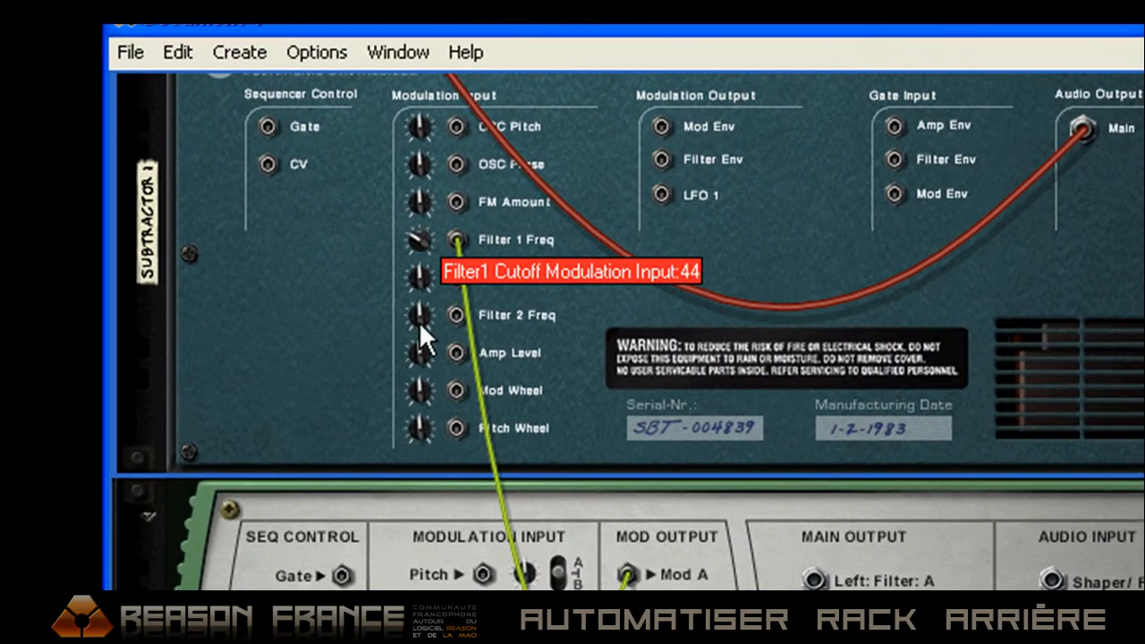
pyautogui.moveTo(423, 445); pyautogui.dragTo(525, 537)
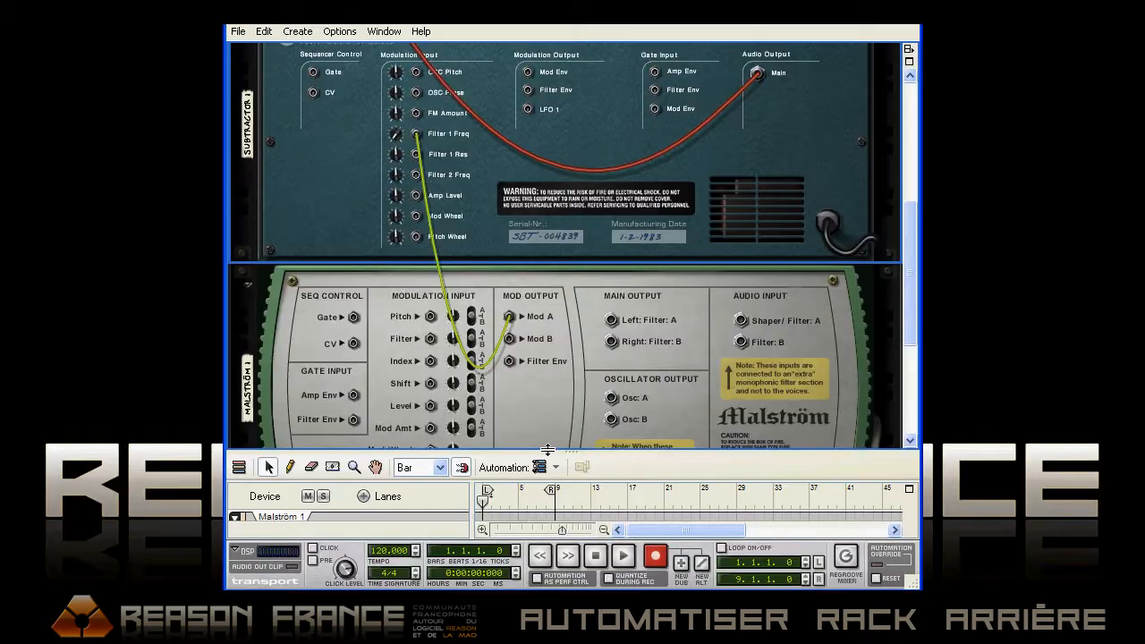
# Enlarge the sequencer area, select the SubTractor 1 track for keyboard input, and shrink the sequencer area again
pyautogui.moveTo(547, 450); pyautogui.dragTo(548, 335)
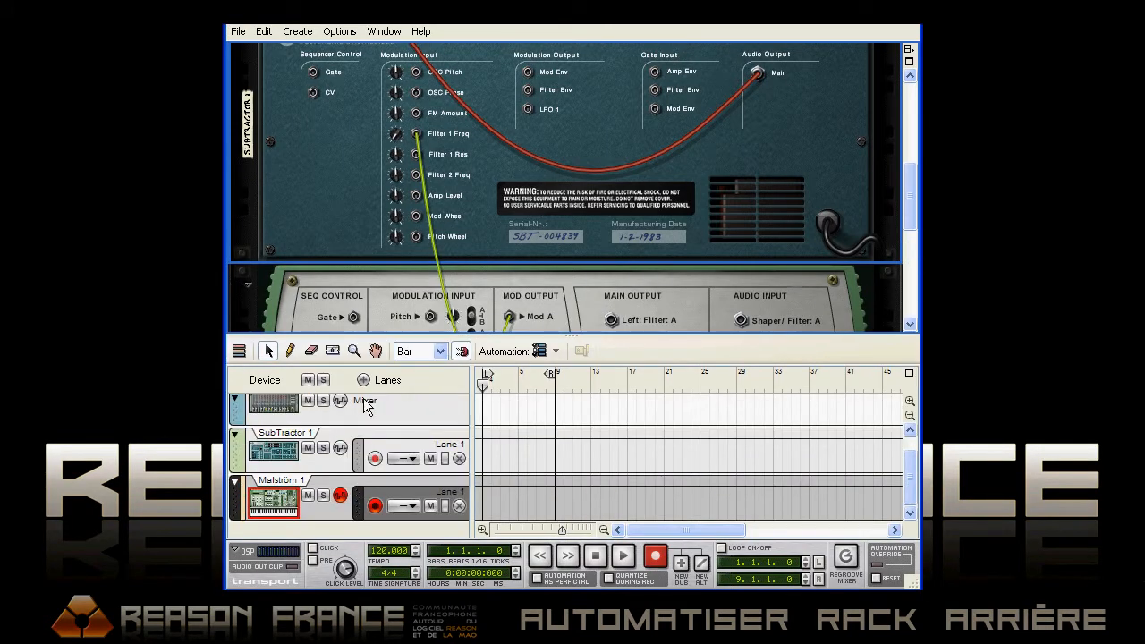
pyautogui.click(278, 452)
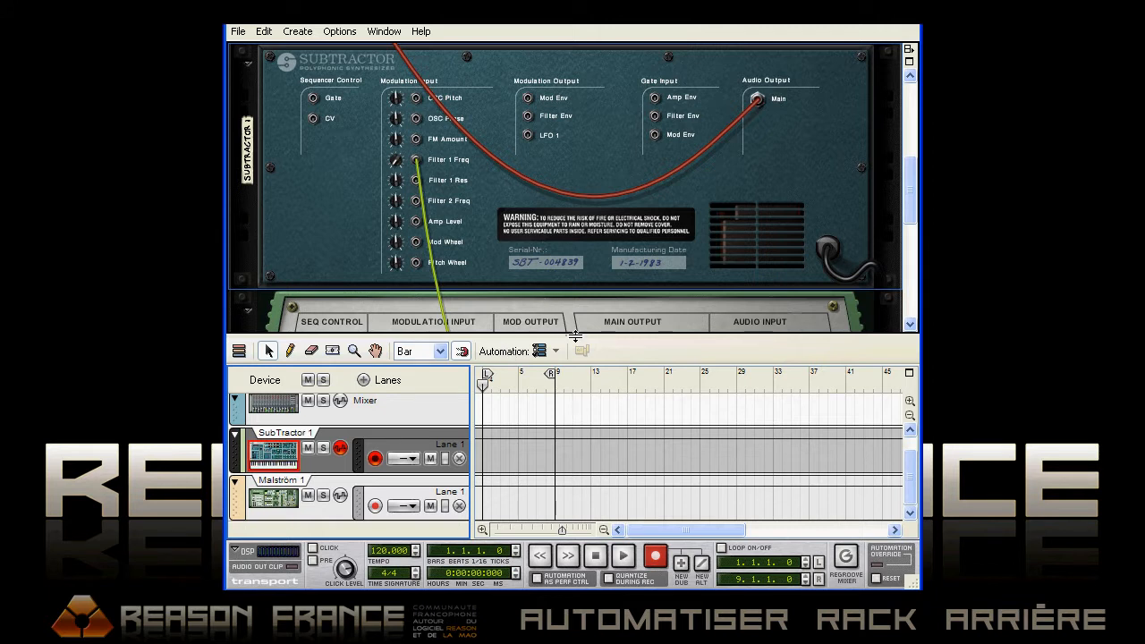
pyautogui.moveTo(576, 336); pyautogui.dragTo(575, 421)
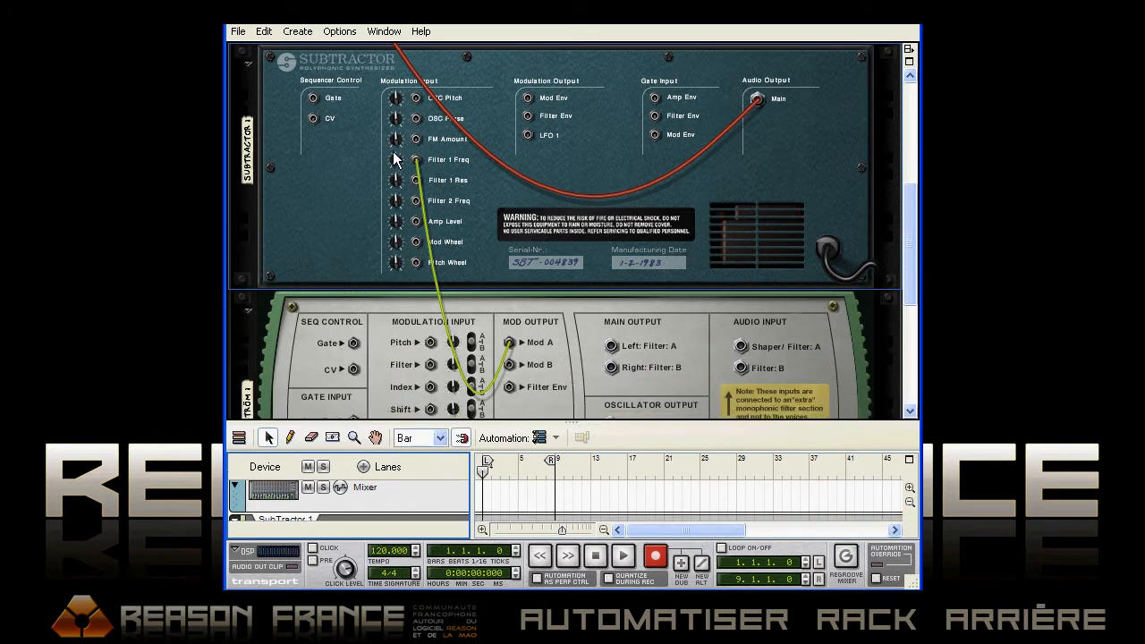
# Try different modulation depths on SubTractor's Filter 1 Freq input by turning its amount knob up and down
pyautogui.moveTo(399, 164)
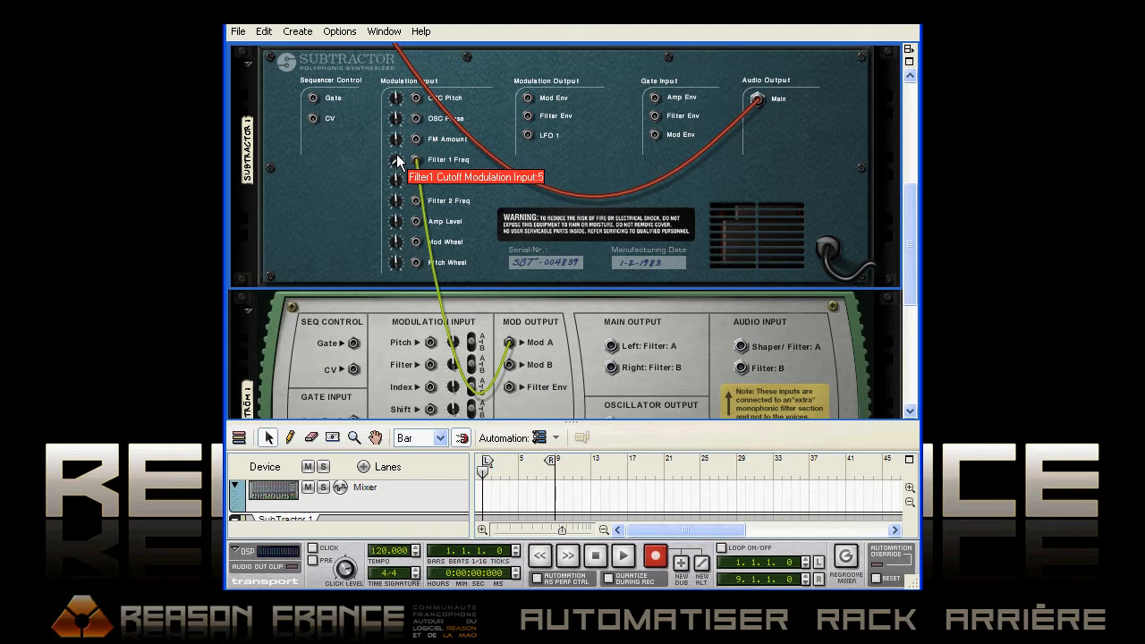
pyautogui.moveTo(398, 158); pyautogui.dragTo(400, 152)
pyautogui.moveTo(396, 106); pyautogui.dragTo(396, 91)
pyautogui.moveTo(396, 139)
pyautogui.mouseDown()
pyautogui.moveTo(394, 64)
pyautogui.moveTo(391, 132)
pyautogui.mouseUp()
pyautogui.moveTo(391, 177); pyautogui.dragTo(394, 101)
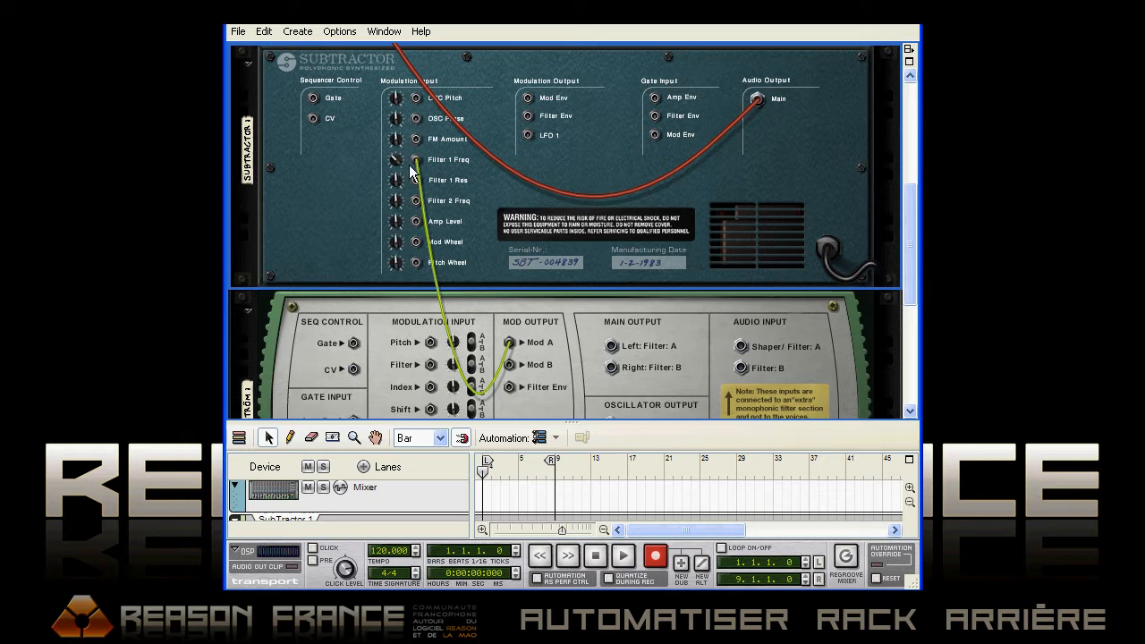
pyautogui.moveTo(392, 161)
pyautogui.mouseDown()
pyautogui.moveTo(397, 194)
pyautogui.moveTo(401, 140)
pyautogui.moveTo(405, 163)
pyautogui.mouseUp()
# Create a Thor Polysonic Synthesizer below the Malström
pyautogui.moveTo(910, 210); pyautogui.dragTo(907, 228)
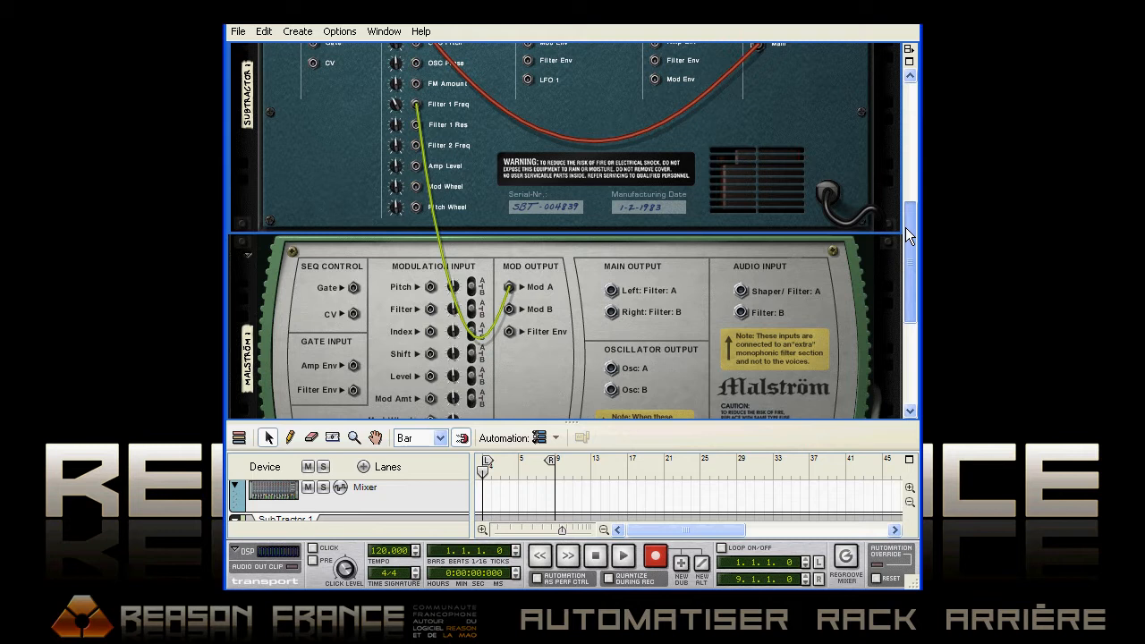
pyautogui.moveTo(906, 228); pyautogui.dragTo(890, 298)
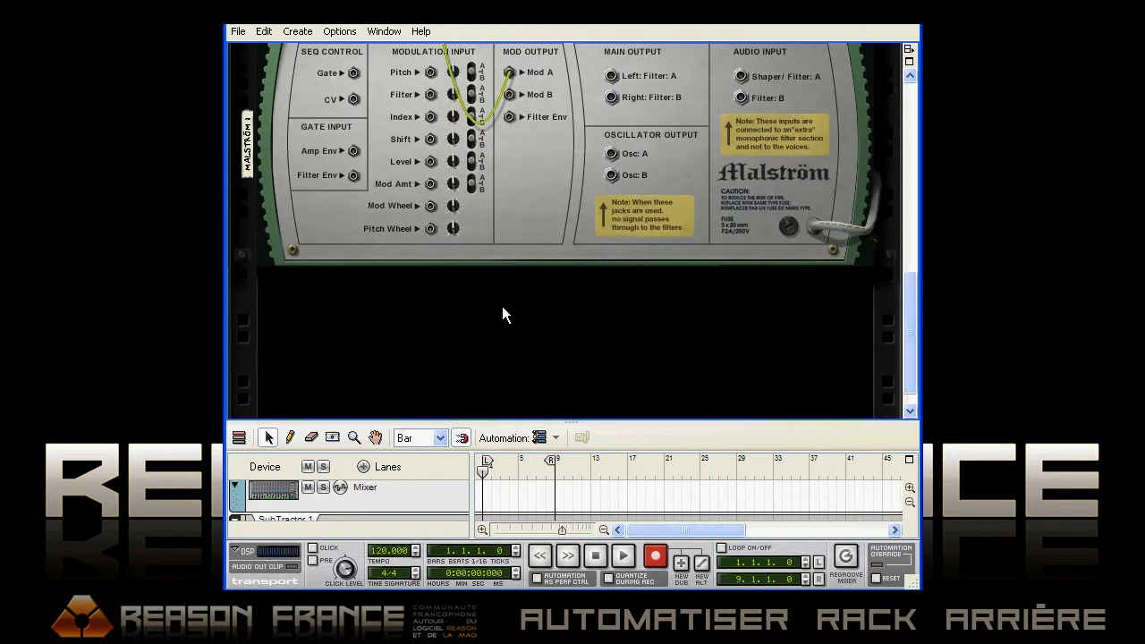
pyautogui.rightClick(399, 313)
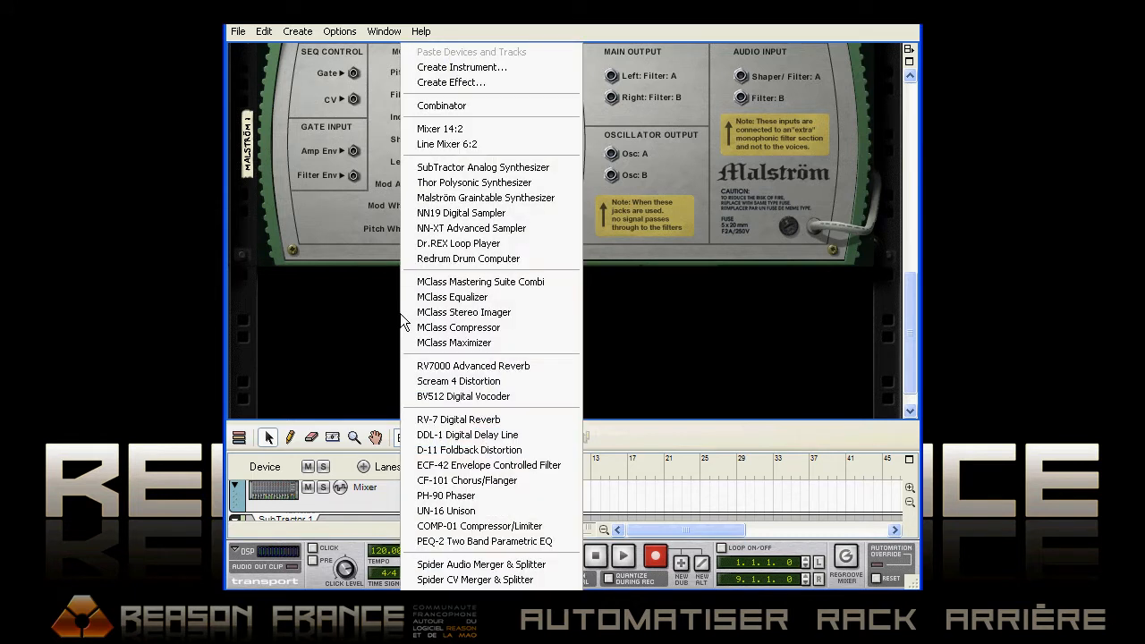
pyautogui.click(434, 184)
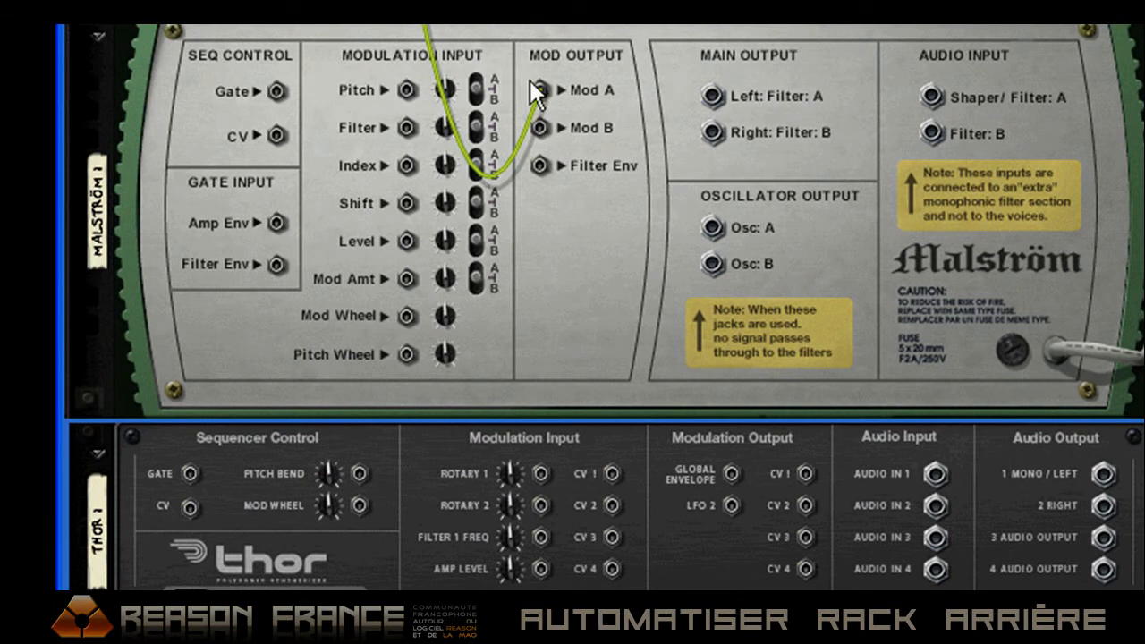
# Reroute Malström's Mod A to Thor's CV 1 input, patch Thor's CV 1 output to SubTractor's Filter 1 Freq, and set its modulation amount to 127
pyautogui.moveTo(540, 88); pyautogui.dragTo(612, 474)
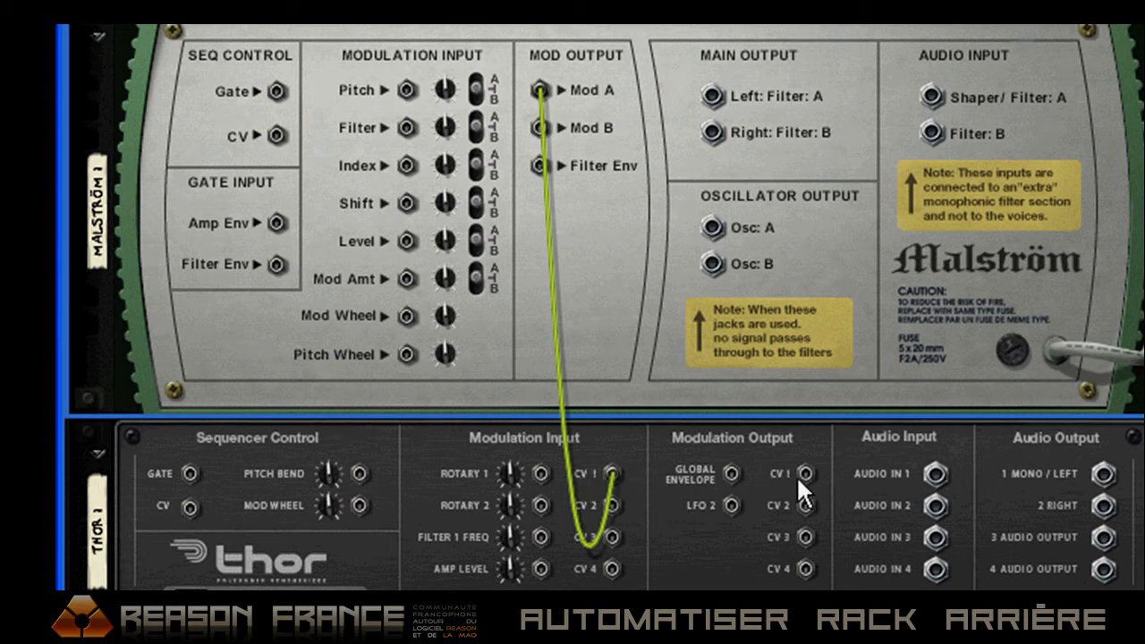
pyautogui.scroll(2, 1008, 507)
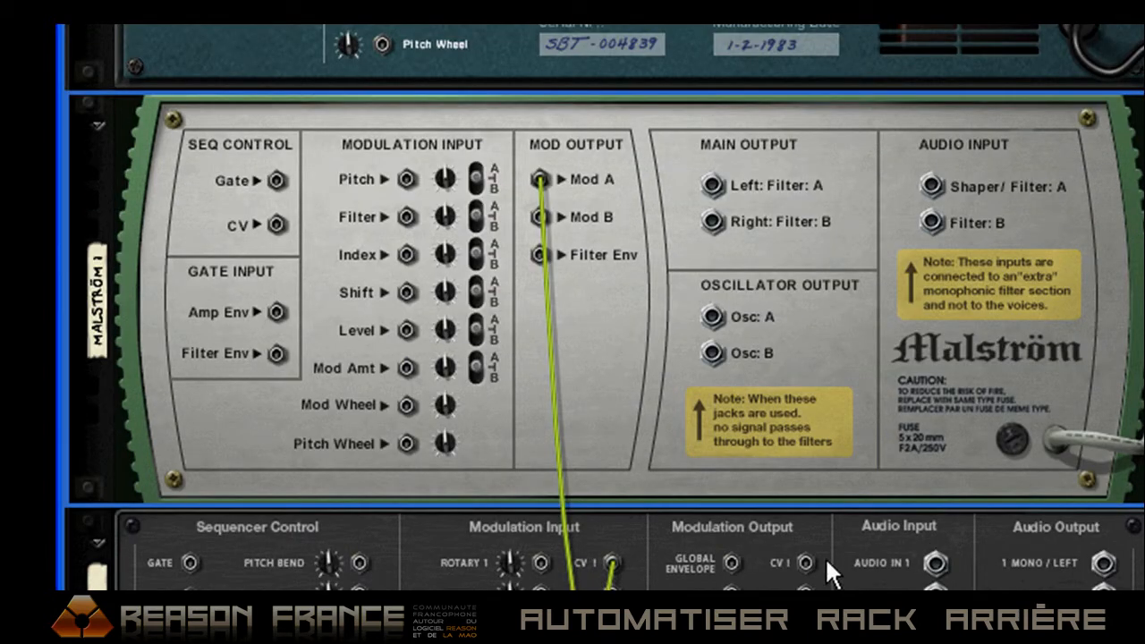
pyautogui.moveTo(810, 548); pyautogui.dragTo(416, 146)
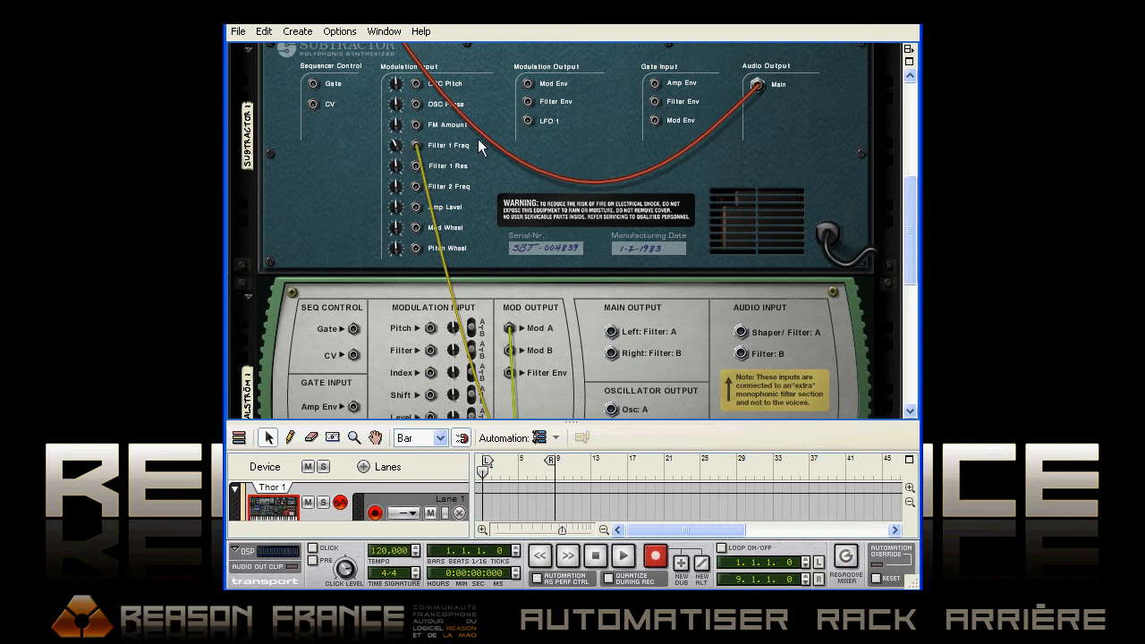
pyautogui.moveTo(399, 152); pyautogui.dragTo(405, 20)
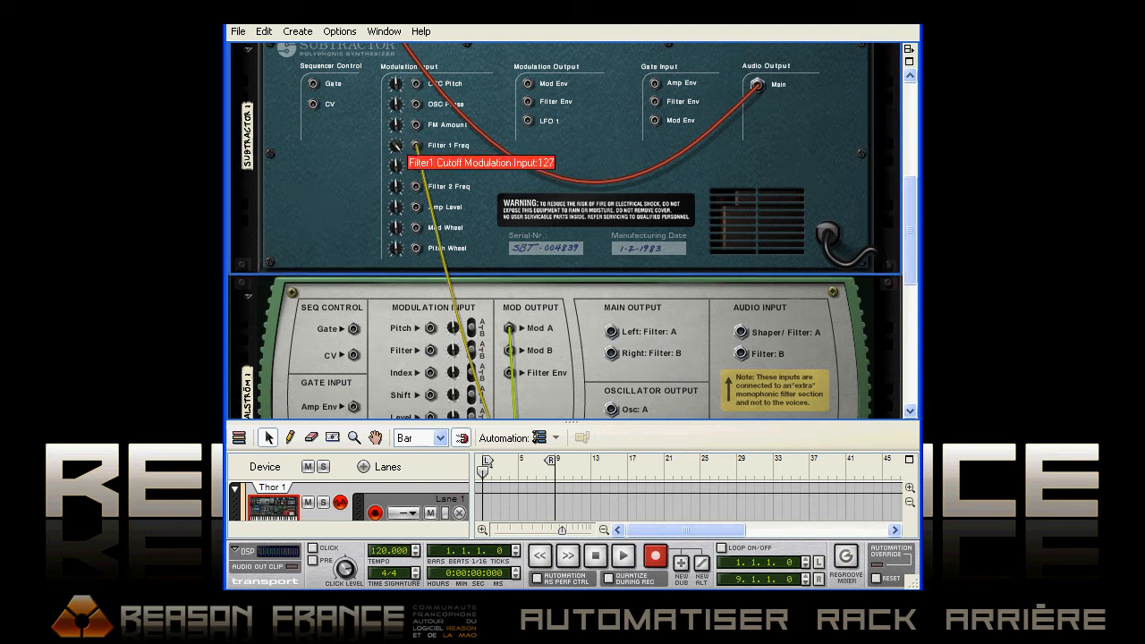
# Trace the CV routing from Malström's Mod A through Thor's CV 1 jacks to SubTractor's Filter 1 Freq input
pyautogui.moveTo(908, 199); pyautogui.dragTo(908, 267)
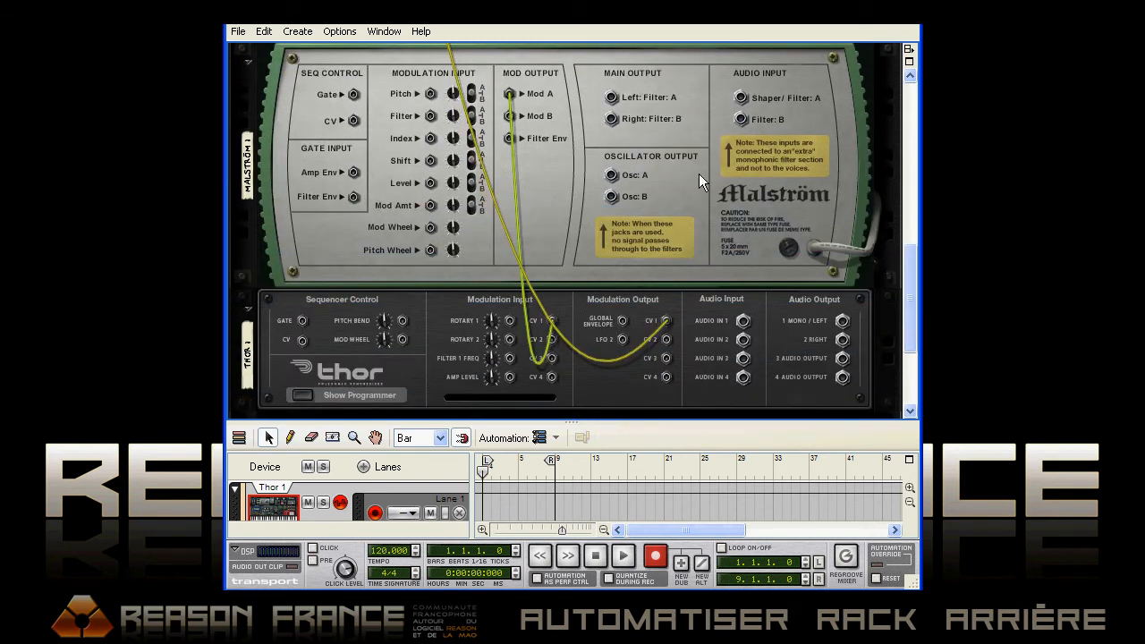
pyautogui.moveTo(508, 95); pyautogui.dragTo(552, 323)
pyautogui.moveTo(911, 287); pyautogui.dragTo(910, 274)
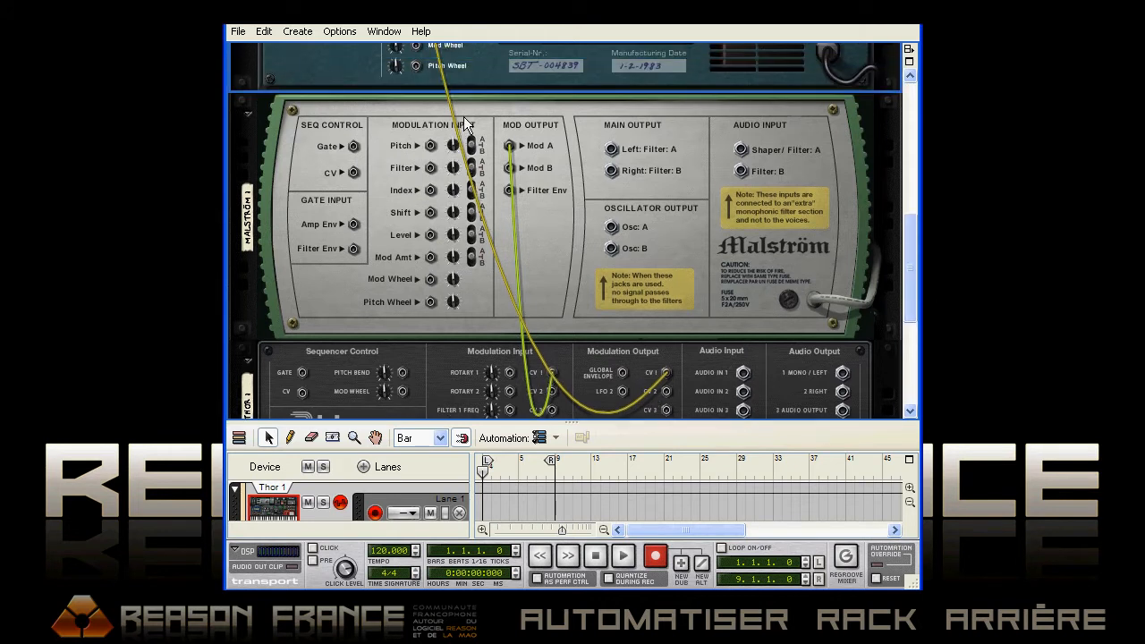
pyautogui.scroll(3, 474, 170)
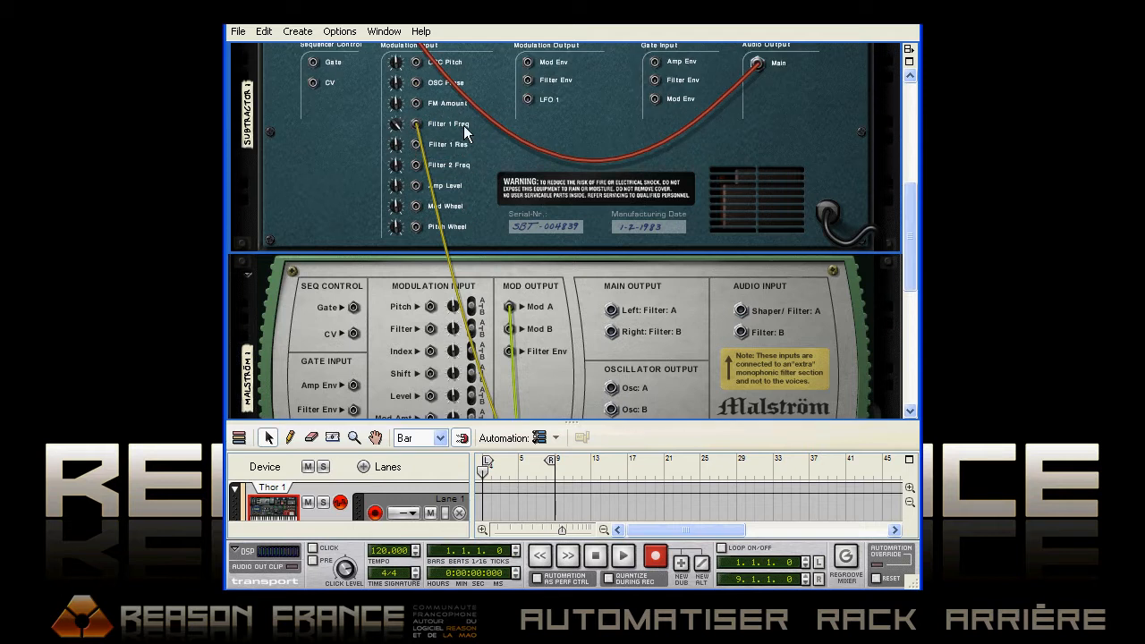
pyautogui.scroll(-1, 577, 213)
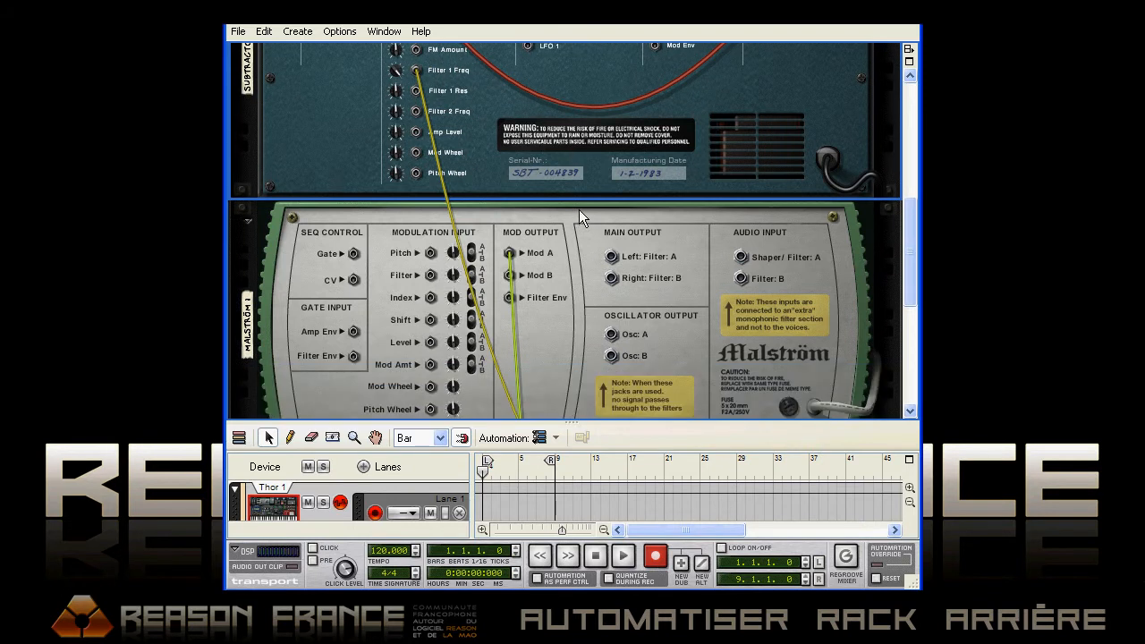
pyautogui.scroll(-2, 583, 204)
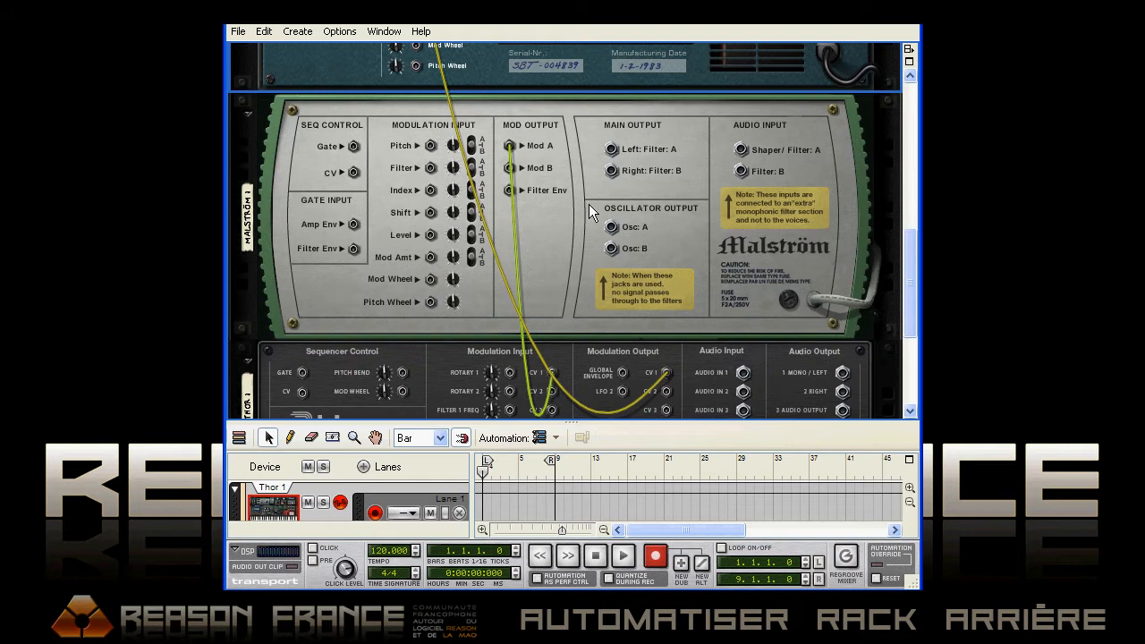
pyautogui.scroll(-1, 590, 205)
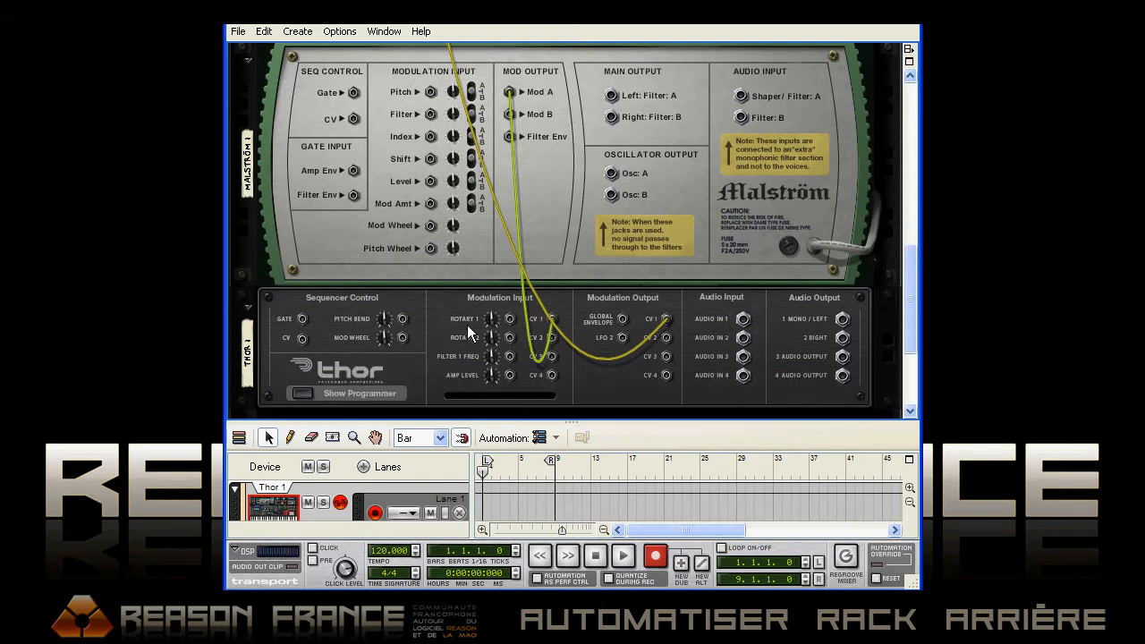
# Turn SubTractor's Filter 1 Freq modulation amount down and back up with the signal routed through Thor
pyautogui.scroll(5, 429, 268)
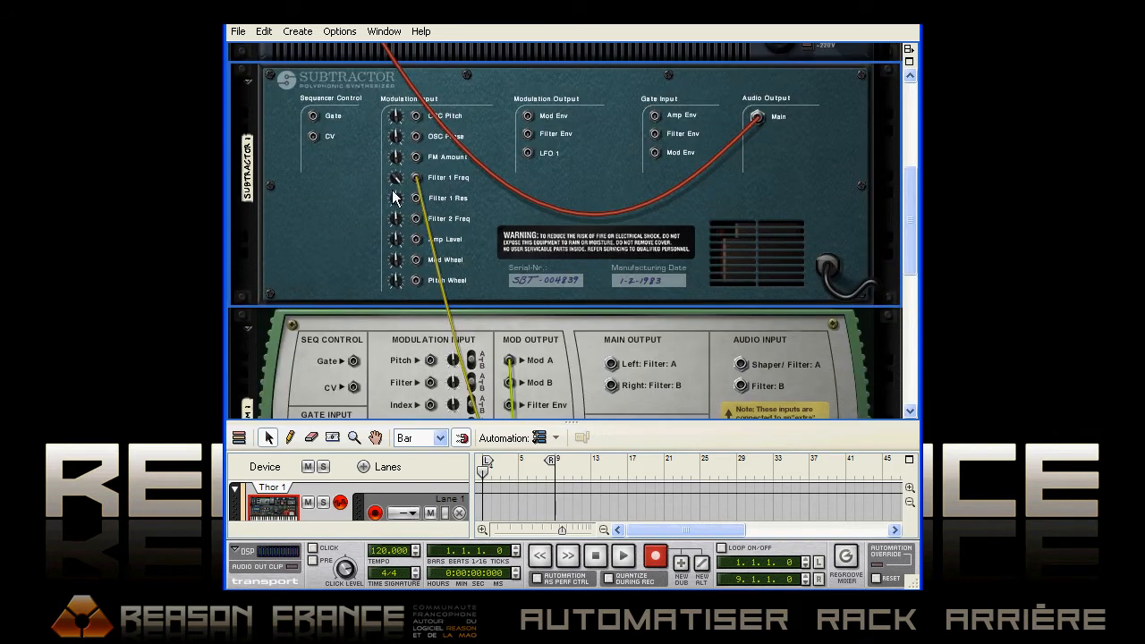
pyautogui.moveTo(395, 180); pyautogui.dragTo(398, 304)
pyautogui.moveTo(408, 261); pyautogui.dragTo(415, 164)
# Show Thor's programmer and set the source of the first modulation routing row to CV In1
pyautogui.press('Tab')
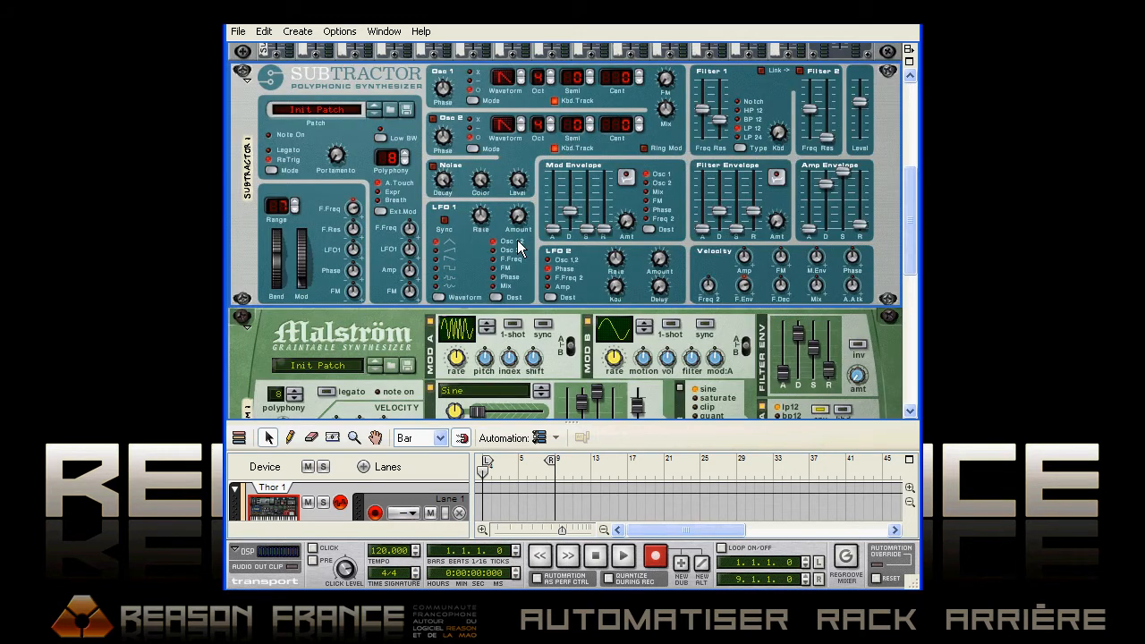
pyautogui.scroll(-5, 519, 248)
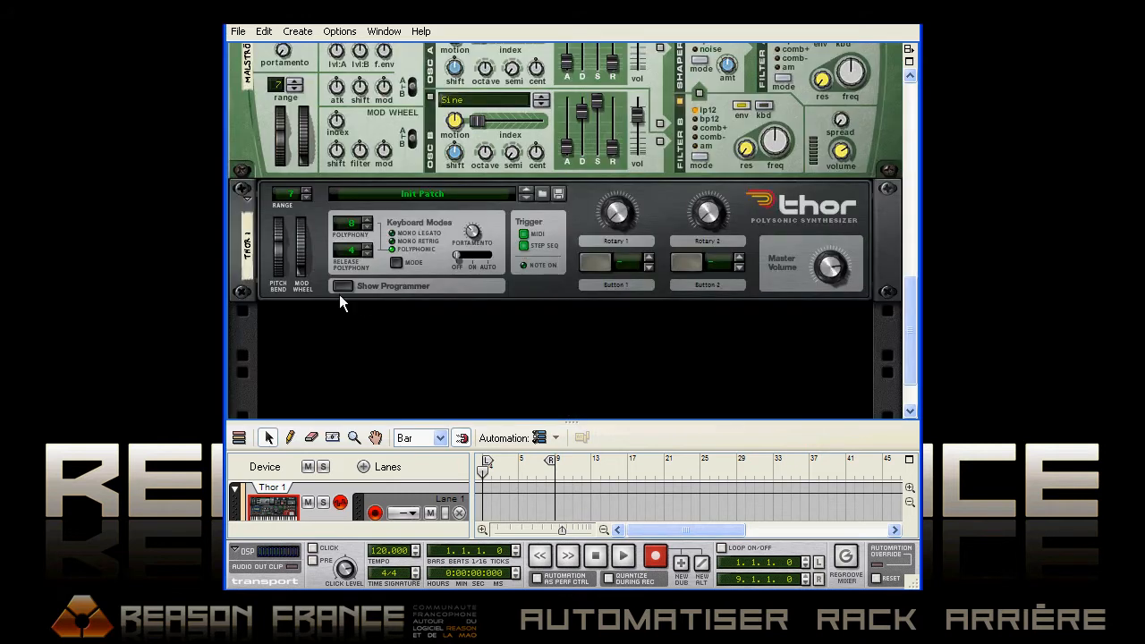
pyautogui.click(341, 286)
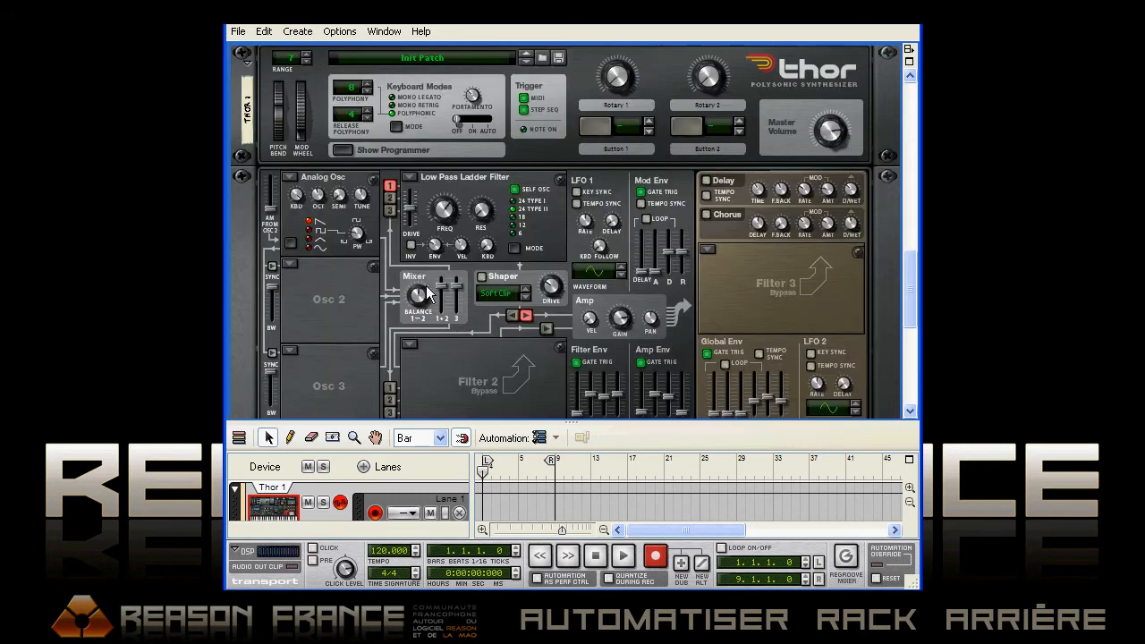
pyautogui.scroll(-2, 426, 286)
pyautogui.scroll(-1, 426, 286)
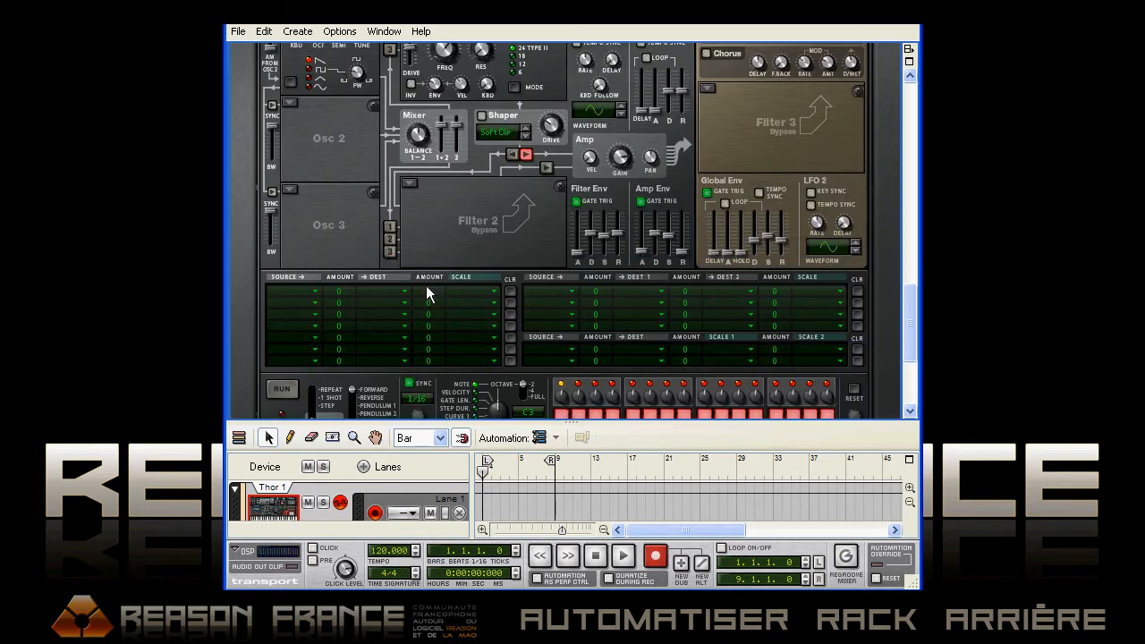
pyautogui.click(291, 289)
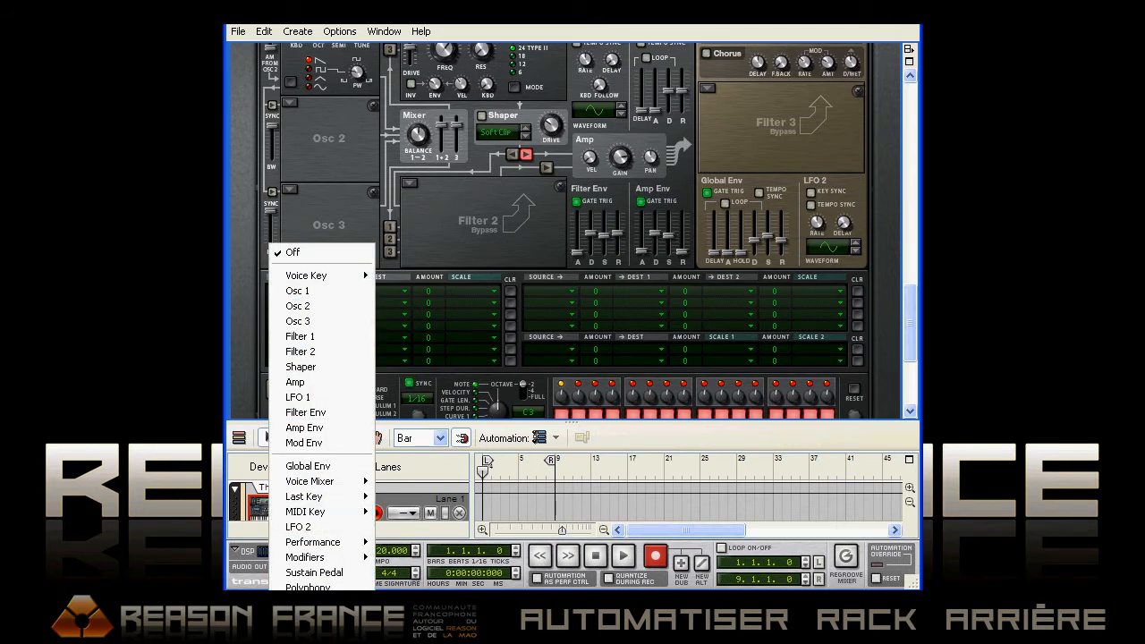
pyautogui.moveTo(314, 610)
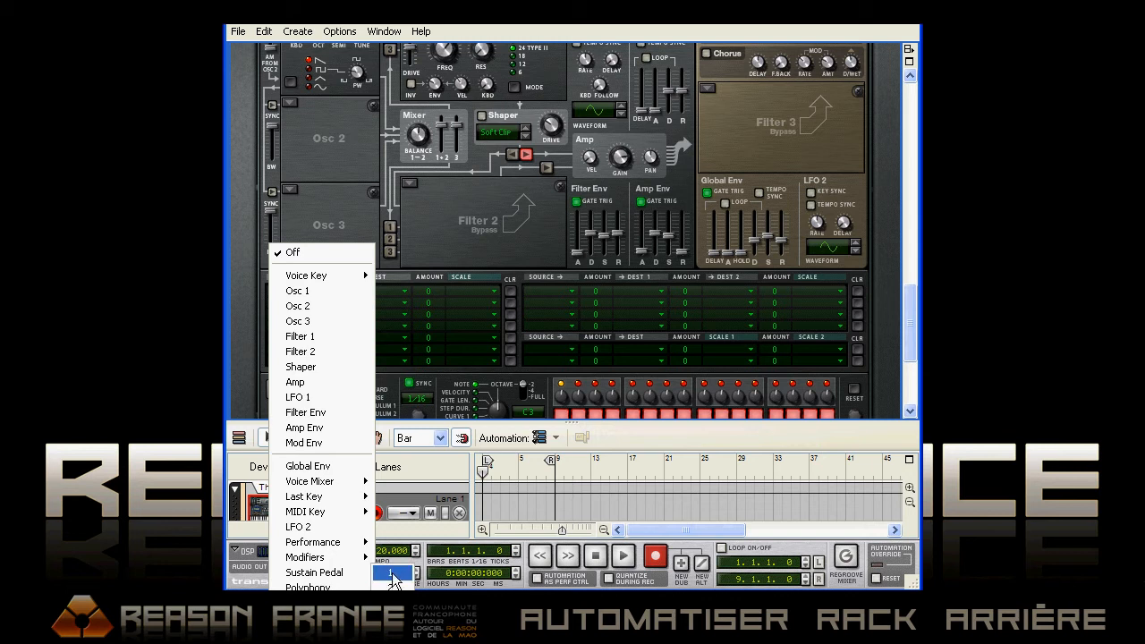
pyautogui.click(392, 575)
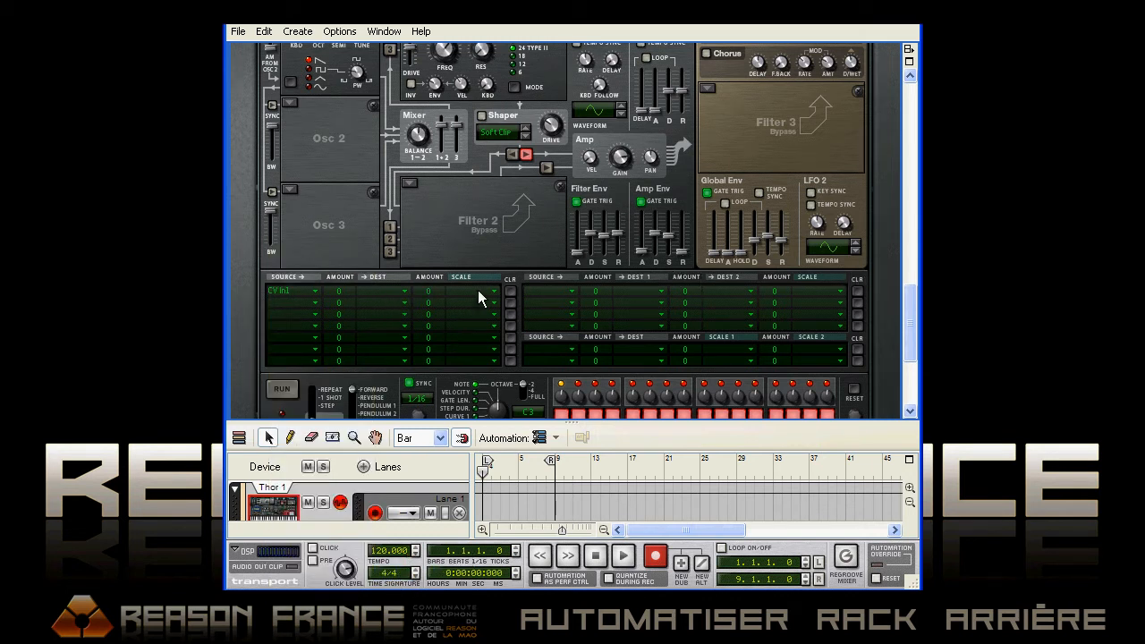
# Check the cable at Thor's rear CV 1 input, and set the first modulation routing row's destination to CV Out1
pyautogui.press('Tab')
pyautogui.scroll(3, 530, 232)
pyautogui.moveTo(572, 165); pyautogui.dragTo(555, 191)
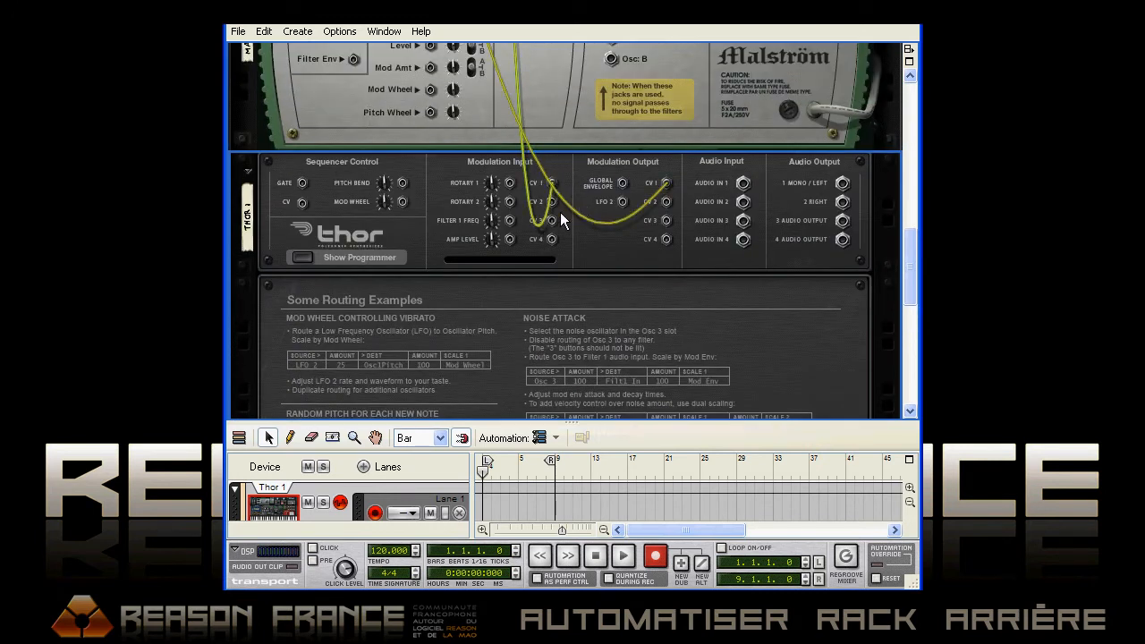
pyautogui.press('Tab')
pyautogui.moveTo(912, 287); pyautogui.dragTo(898, 363)
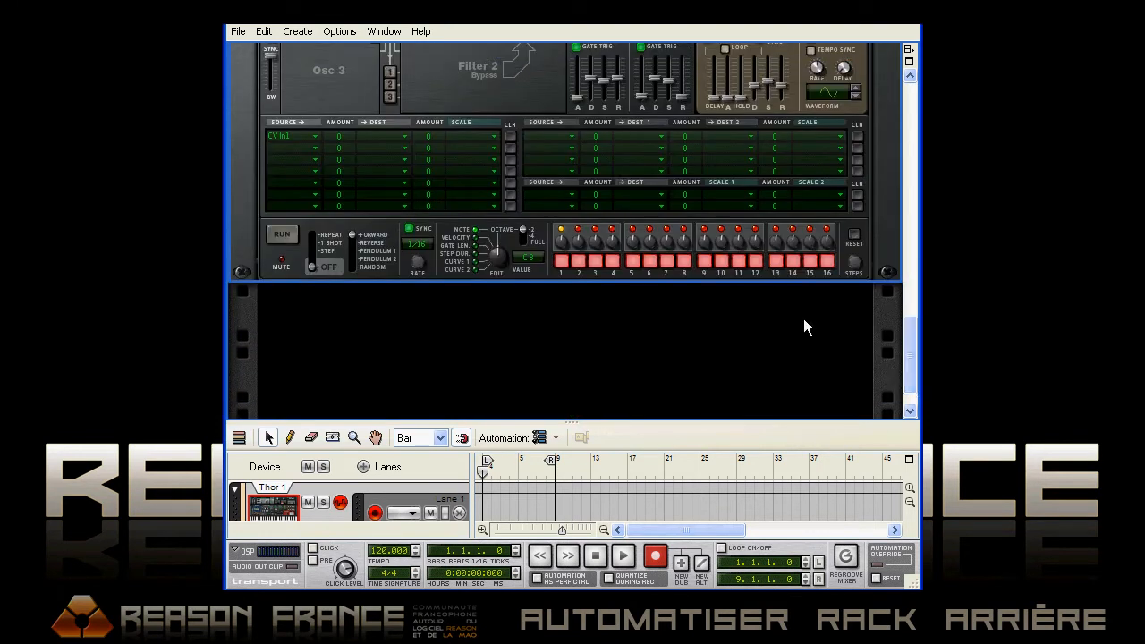
pyautogui.click(373, 133)
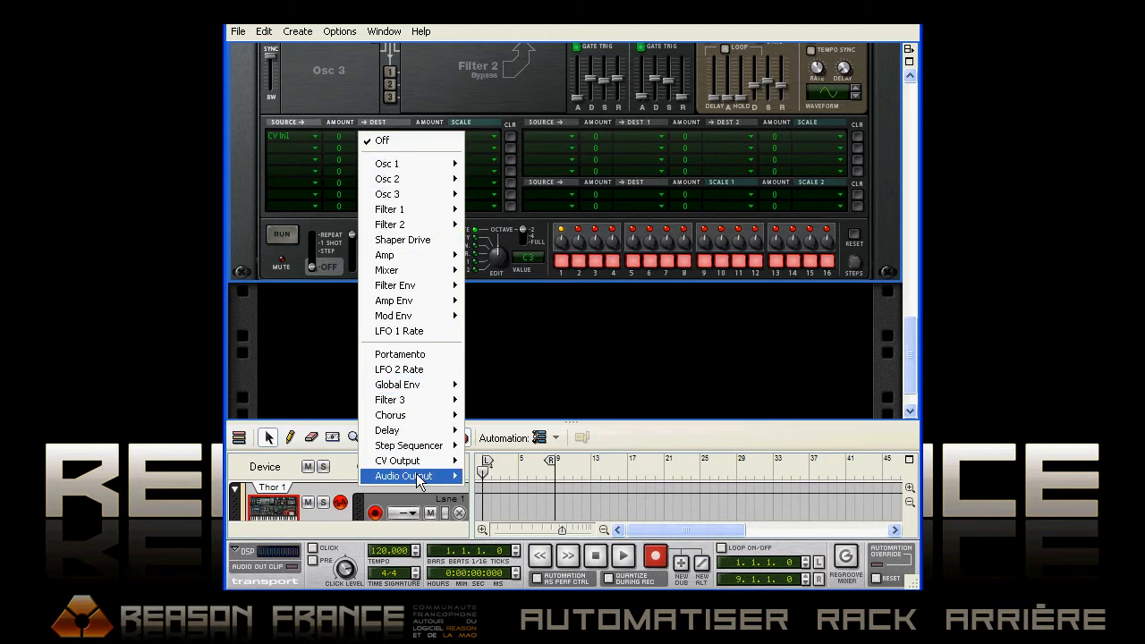
pyautogui.click(481, 475)
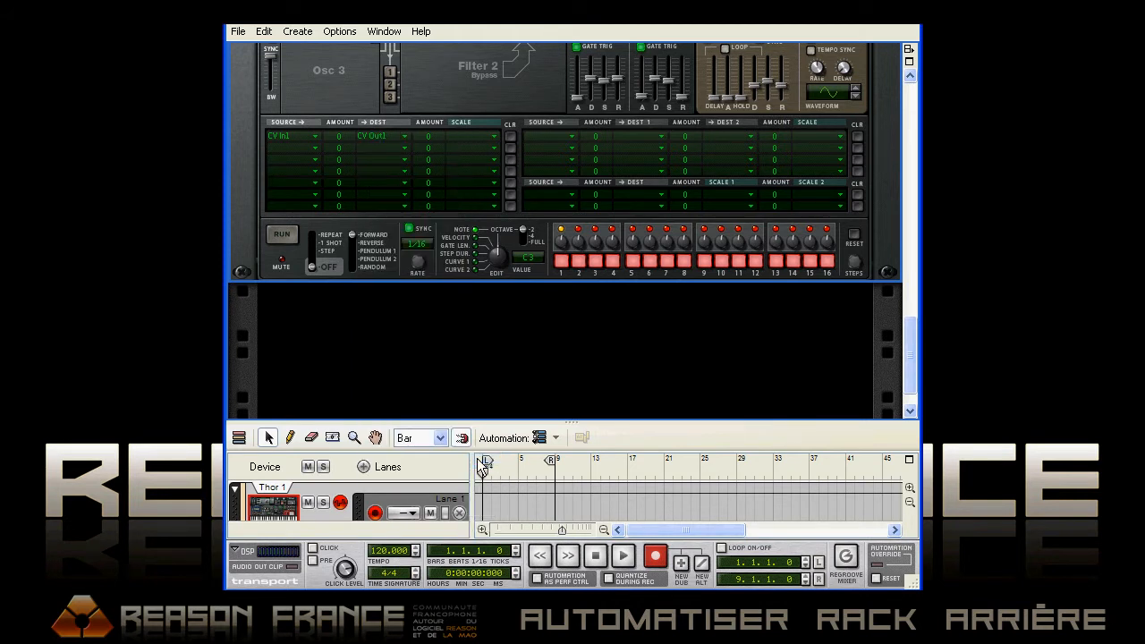
# Check the cable on Thor's rear CV 1 modulation output against the routing row on the front panel
pyautogui.press('Tab')
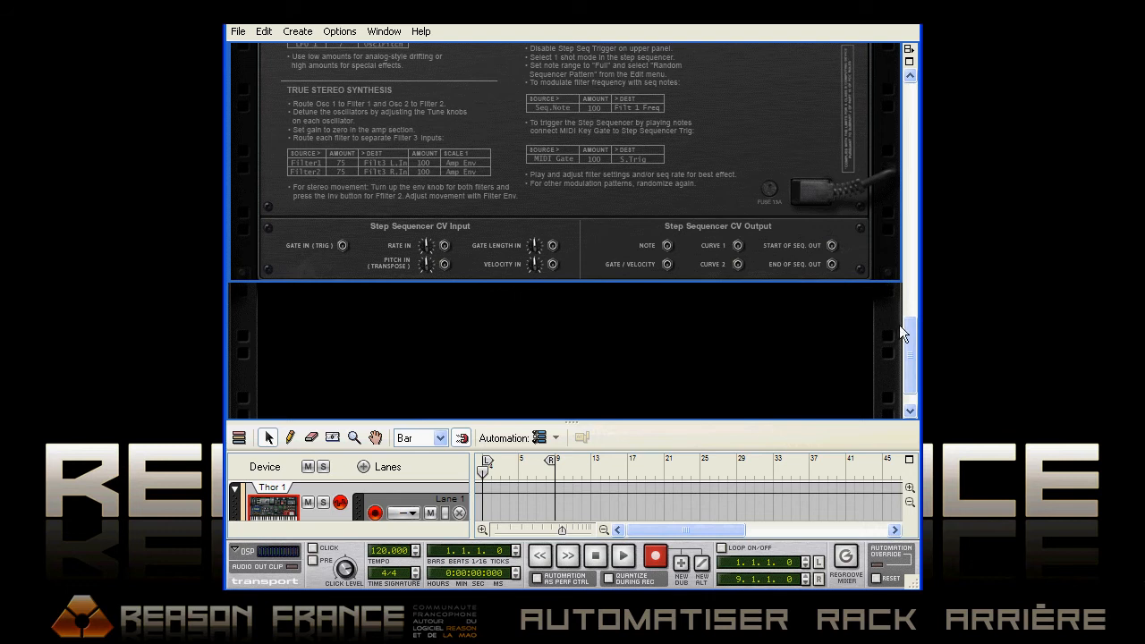
pyautogui.moveTo(904, 341); pyautogui.dragTo(900, 262)
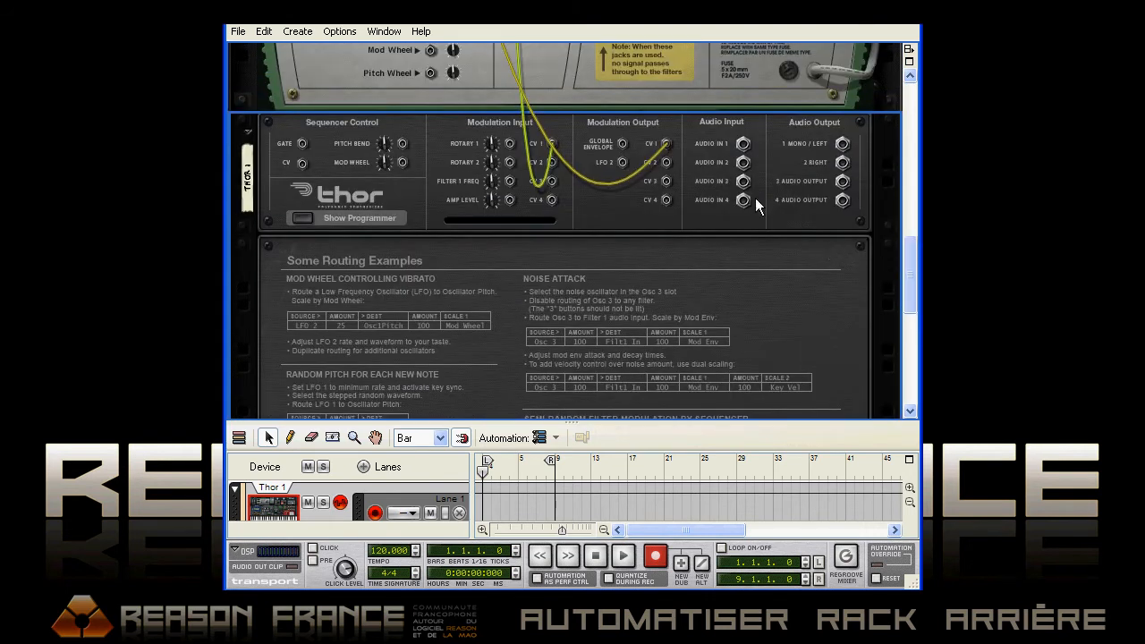
pyautogui.moveTo(667, 146)
pyautogui.mouseDown()
pyautogui.moveTo(654, 122)
pyautogui.moveTo(667, 146)
pyautogui.mouseUp()
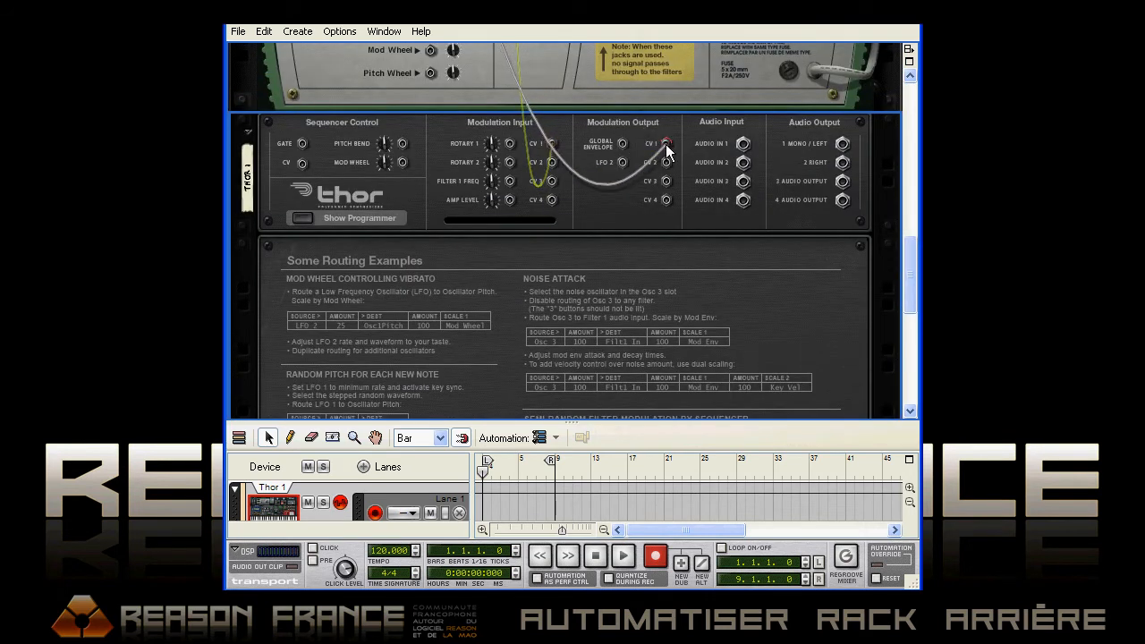
pyautogui.press('Tab')
pyautogui.moveTo(911, 244); pyautogui.dragTo(901, 300)
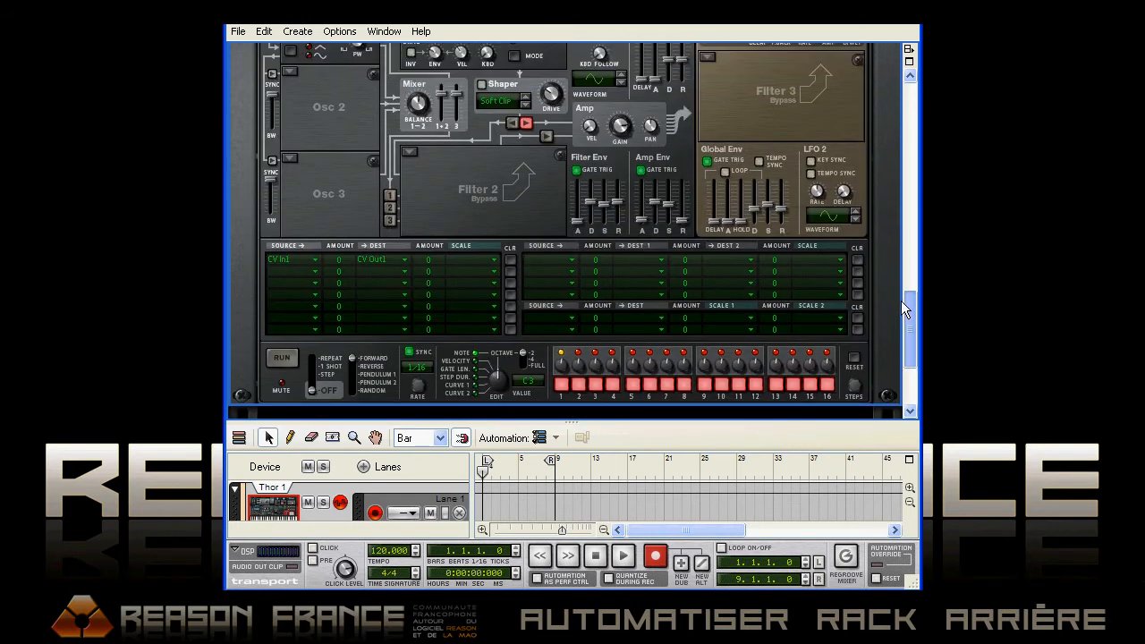
# Enlarge the sequencer area, select the SubTractor 1 track, and set Thor's CV In1 to CV Out1 routing amount to 10
pyautogui.moveTo(555, 417); pyautogui.dragTo(559, 315)
pyautogui.click(293, 403)
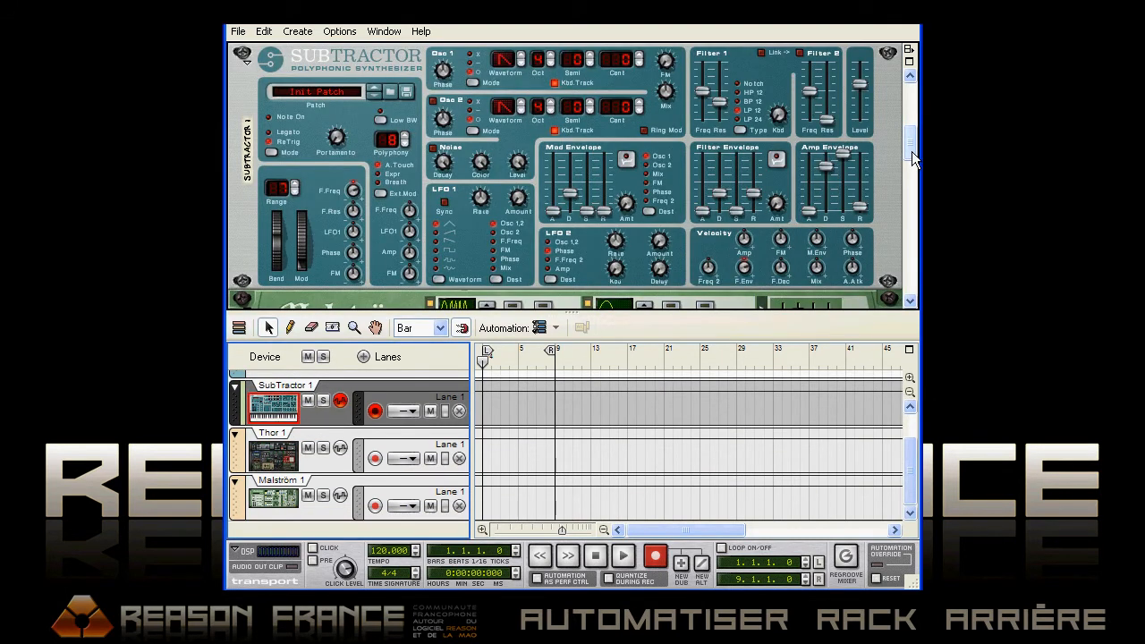
pyautogui.moveTo(910, 151); pyautogui.dragTo(904, 254)
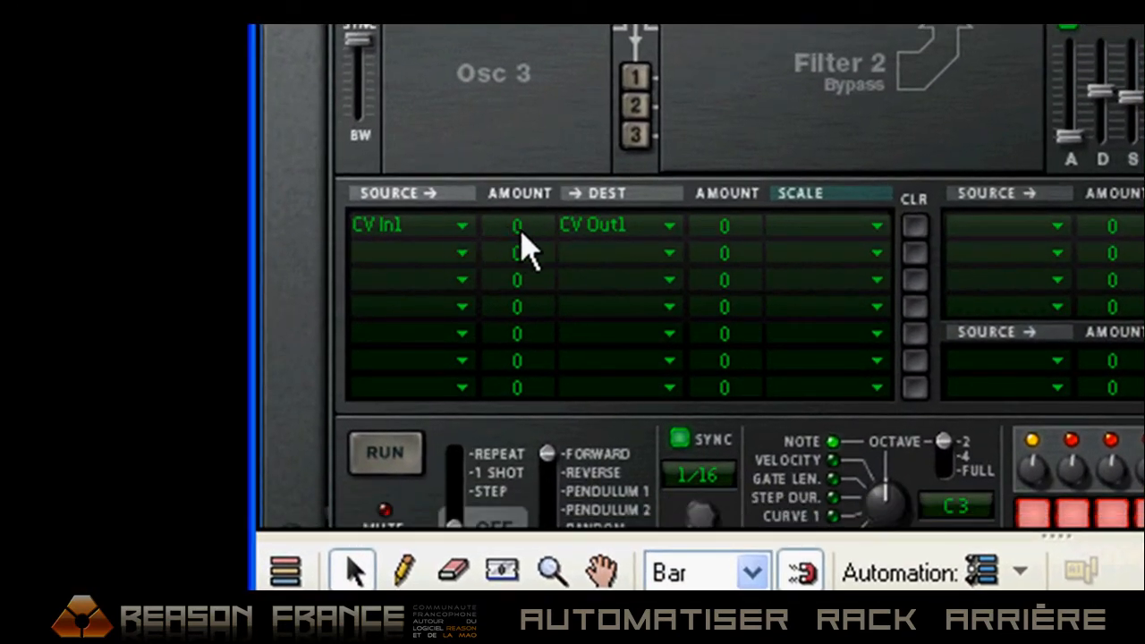
pyautogui.moveTo(510, 230); pyautogui.dragTo(549, 256)
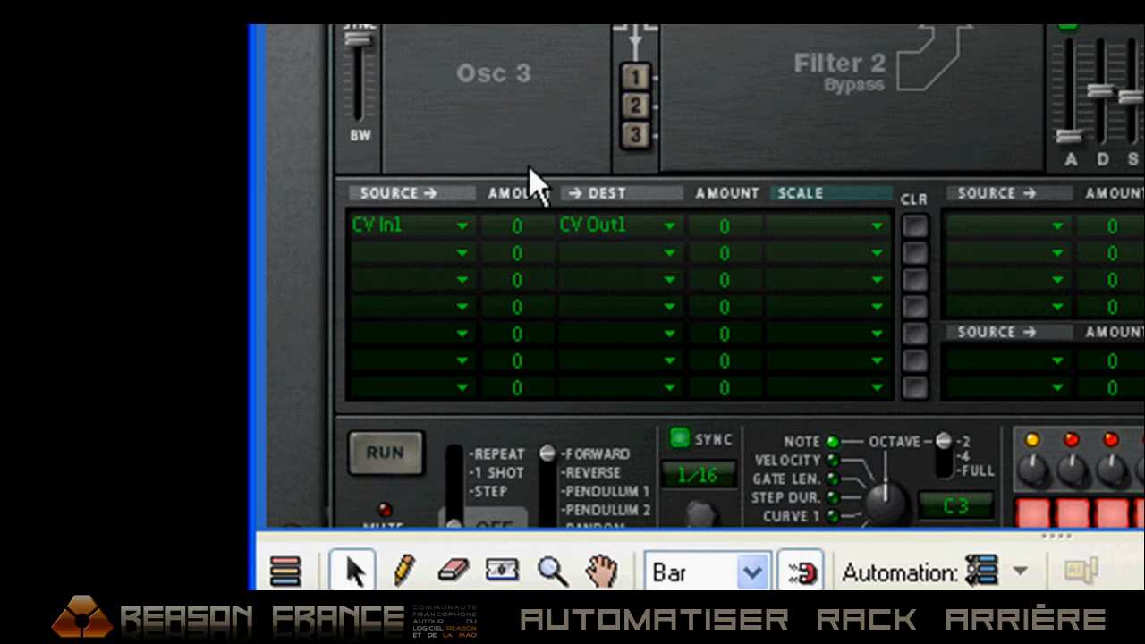
pyautogui.moveTo(533, 215); pyautogui.dragTo(531, 59)
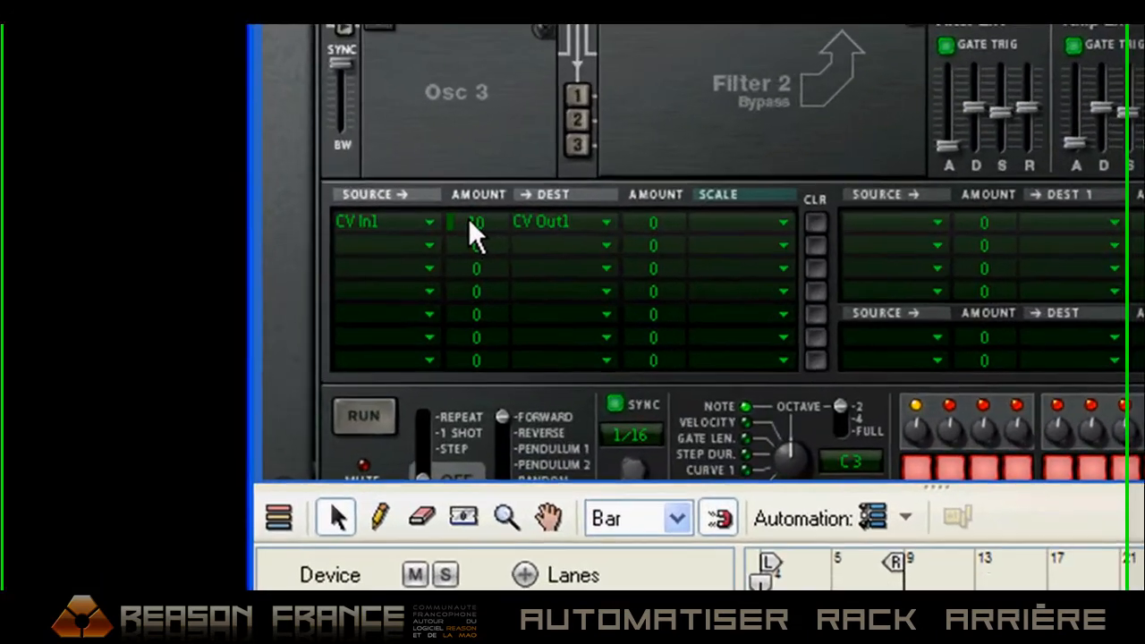
# Create an automation lane for the amount of Thor's CV In1 routing row and clear that automation
pyautogui.rightClick(470, 219)
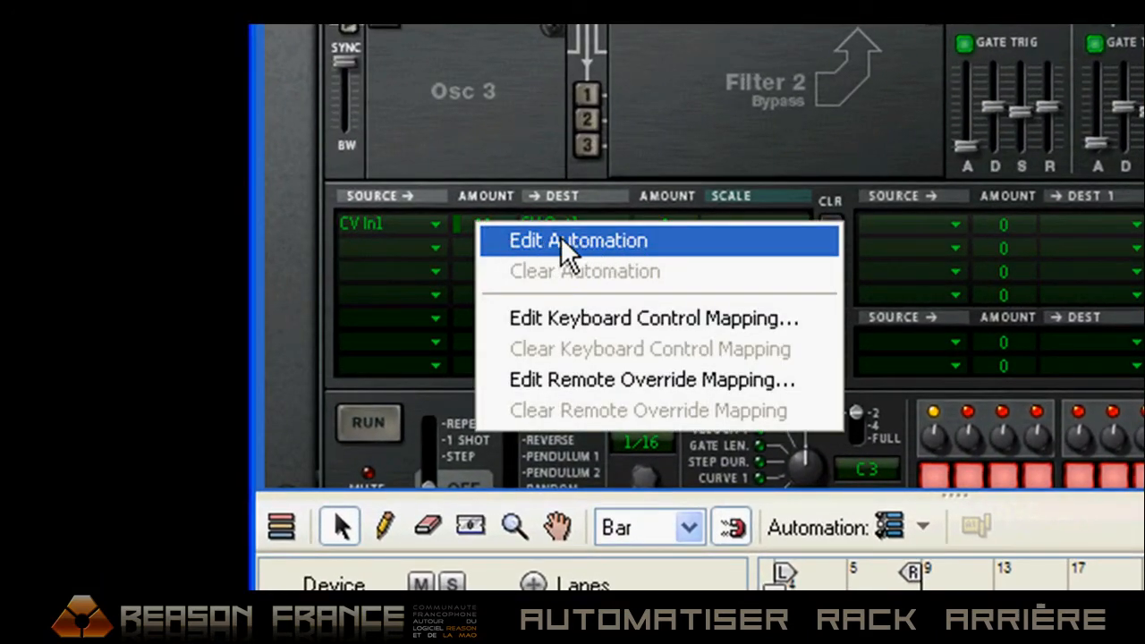
pyautogui.click(549, 240)
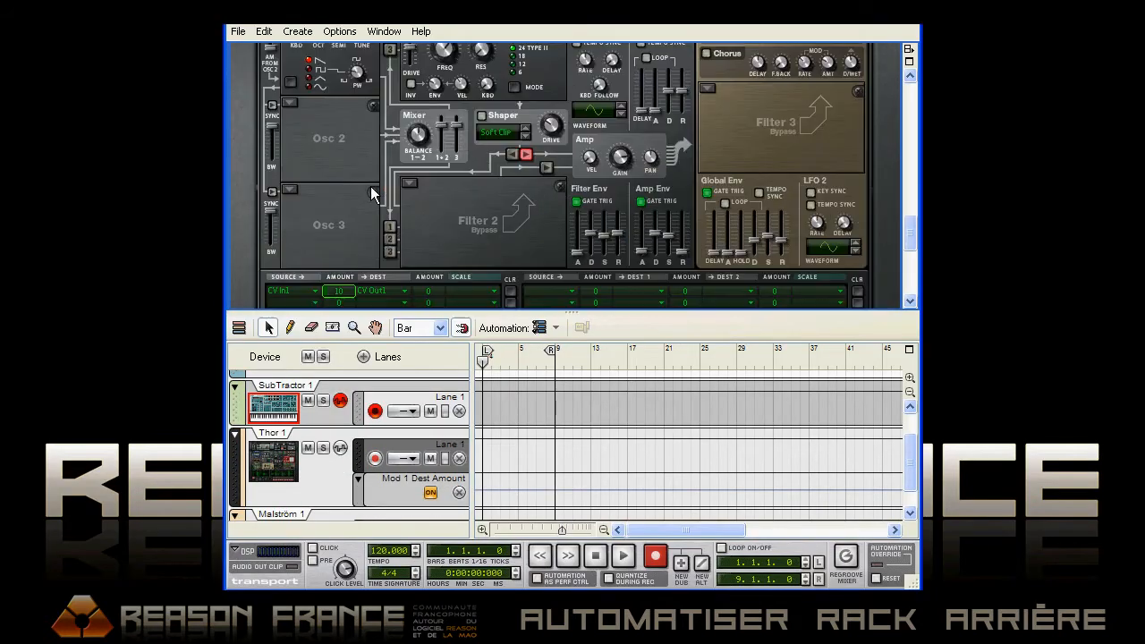
pyautogui.rightClick(339, 183)
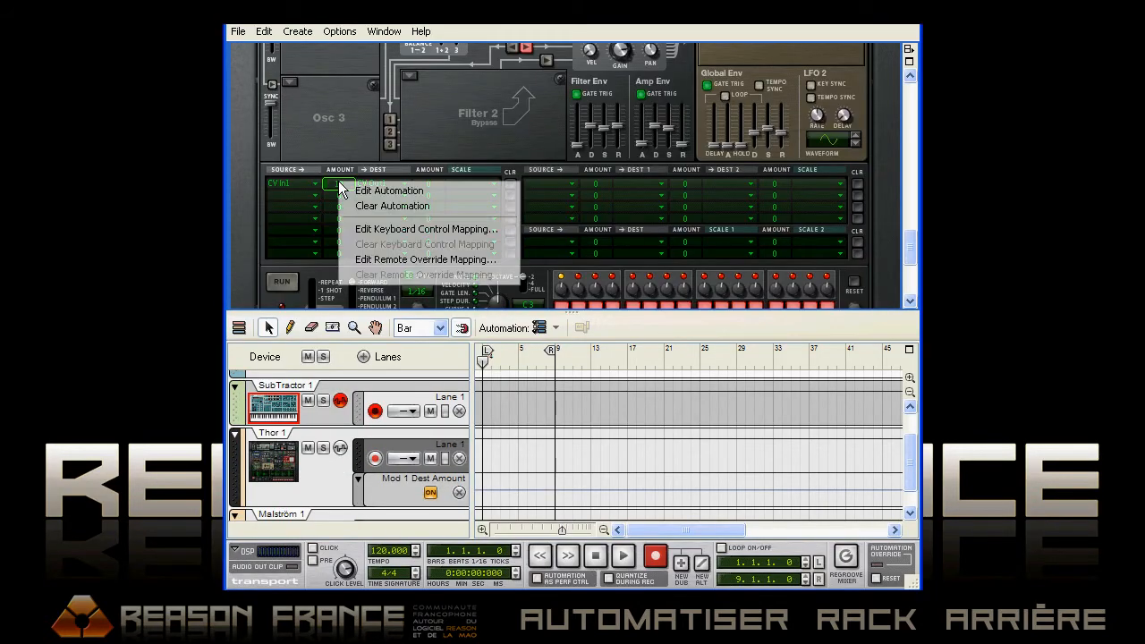
pyautogui.click(369, 205)
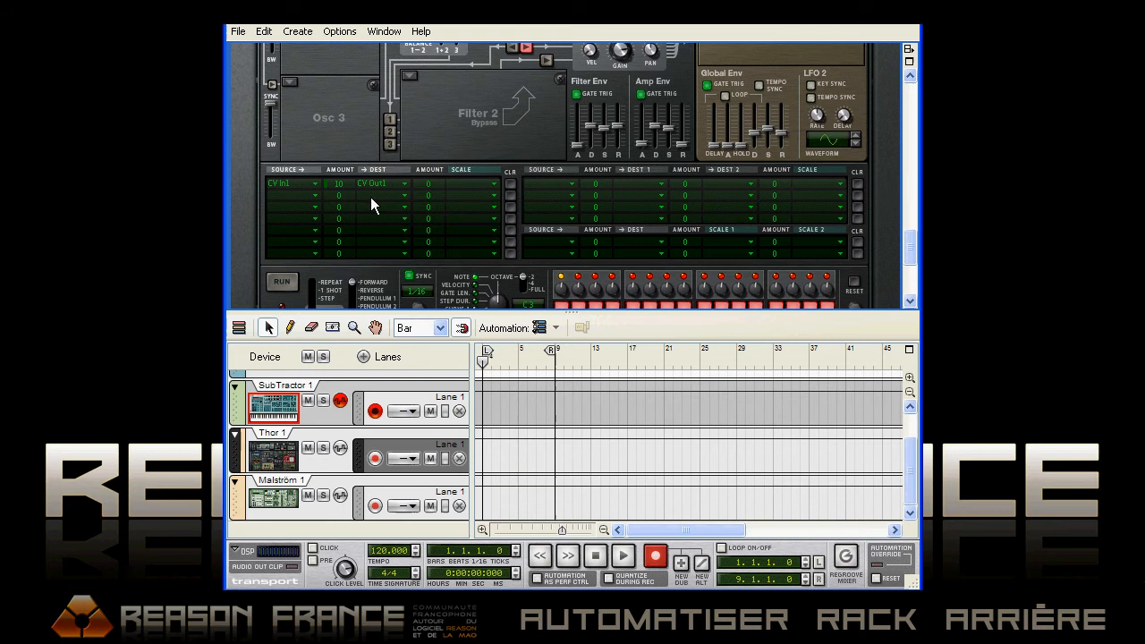
# Hide Thor's programmer, enlarge the rack area, and combine SubTractor, Malström and Thor into a Combinator
pyautogui.moveTo(910, 249); pyautogui.dragTo(908, 212)
pyautogui.click(344, 163)
pyautogui.moveTo(861, 309); pyautogui.dragTo(859, 426)
pyautogui.moveTo(909, 340); pyautogui.dragTo(903, 308)
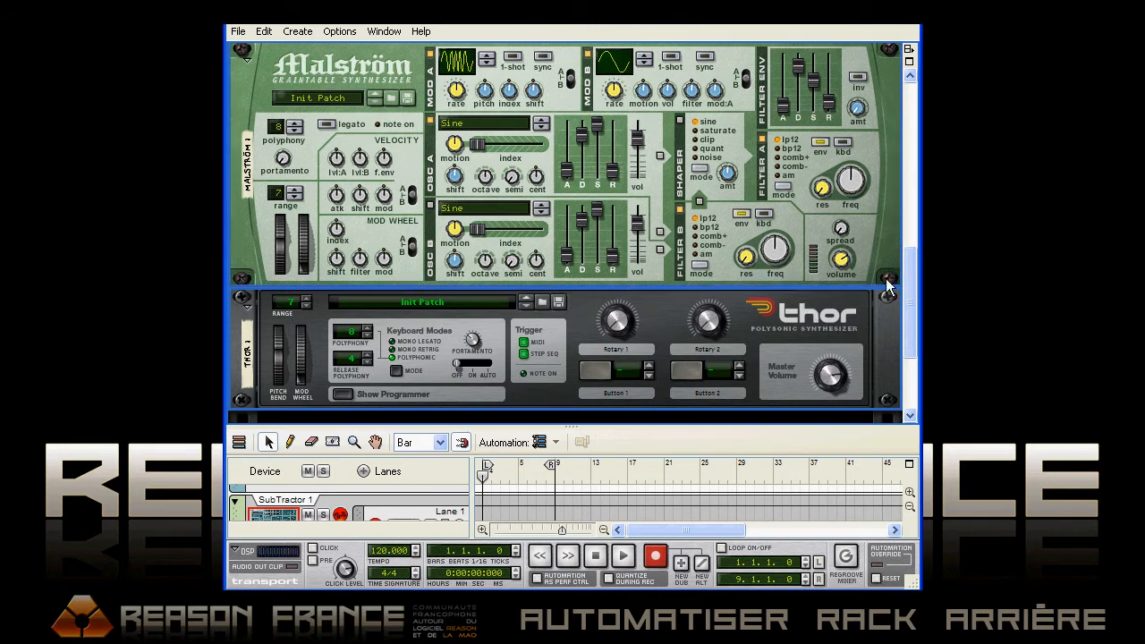
pyautogui.moveTo(911, 300); pyautogui.dragTo(908, 234)
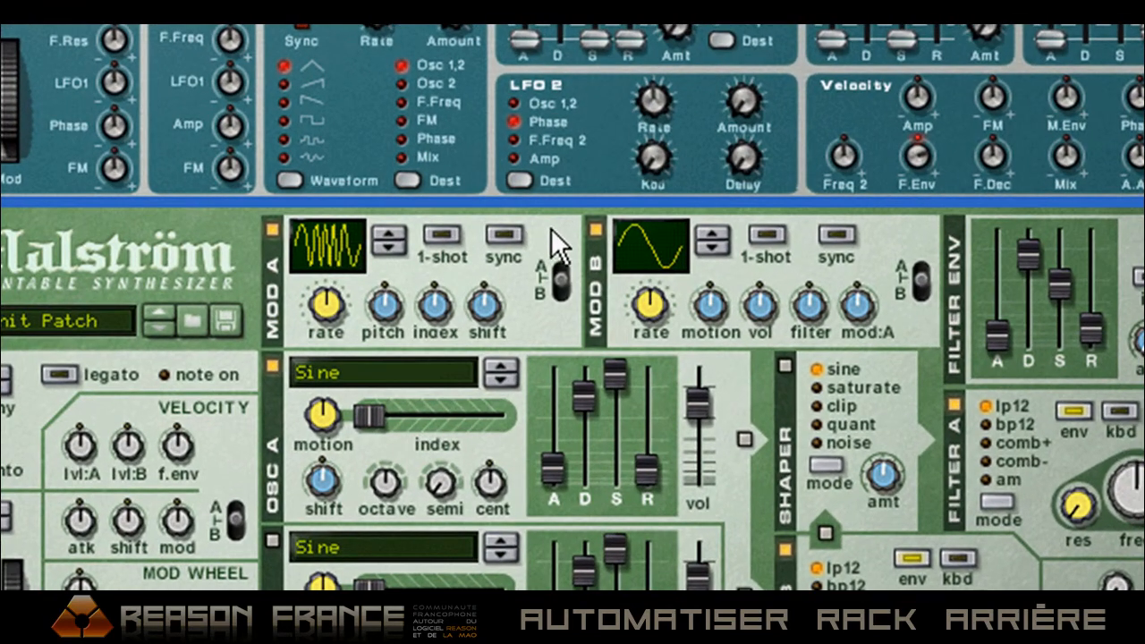
pyautogui.rightClick(553, 243)
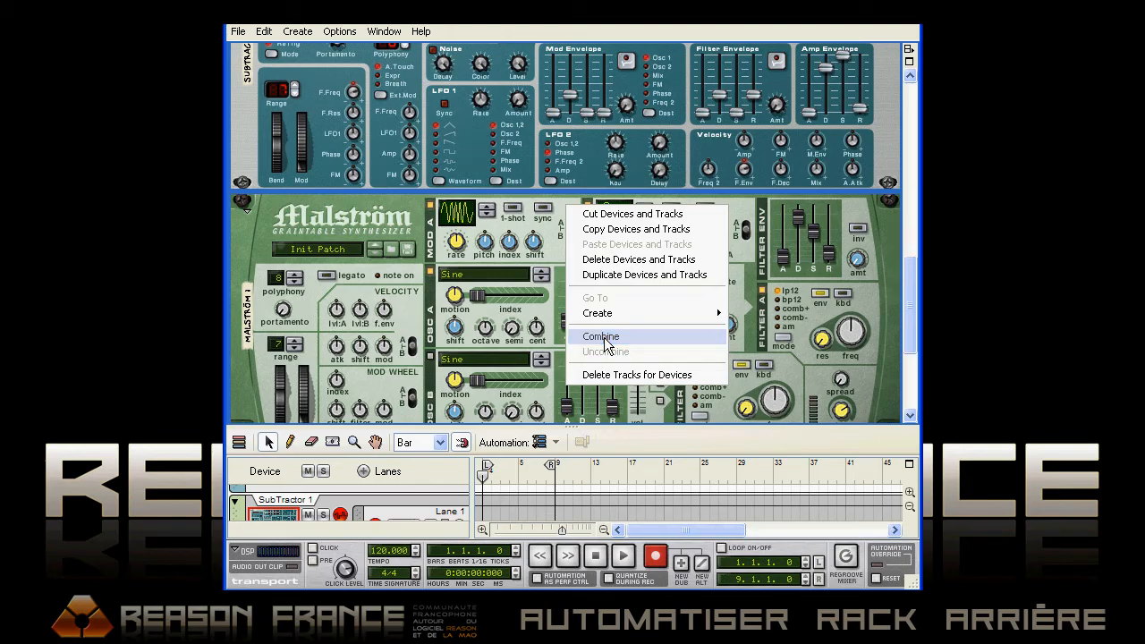
pyautogui.click(630, 502)
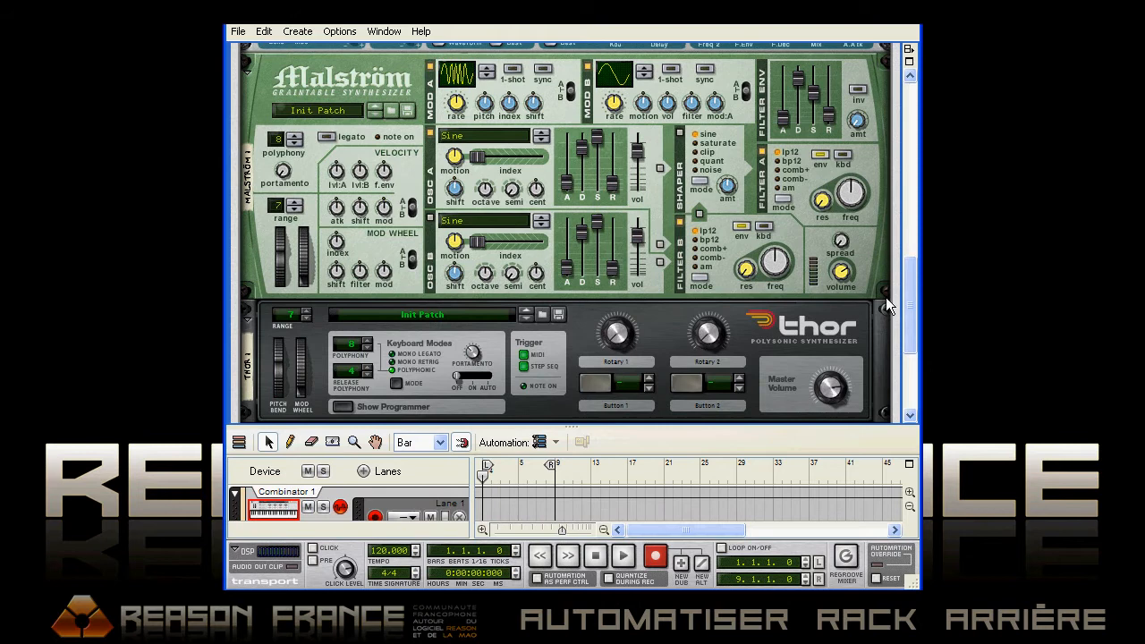
# Show the Combinator's programmer and select Thor 1 as the device for modulation routing
pyautogui.moveTo(907, 297); pyautogui.dragTo(902, 188)
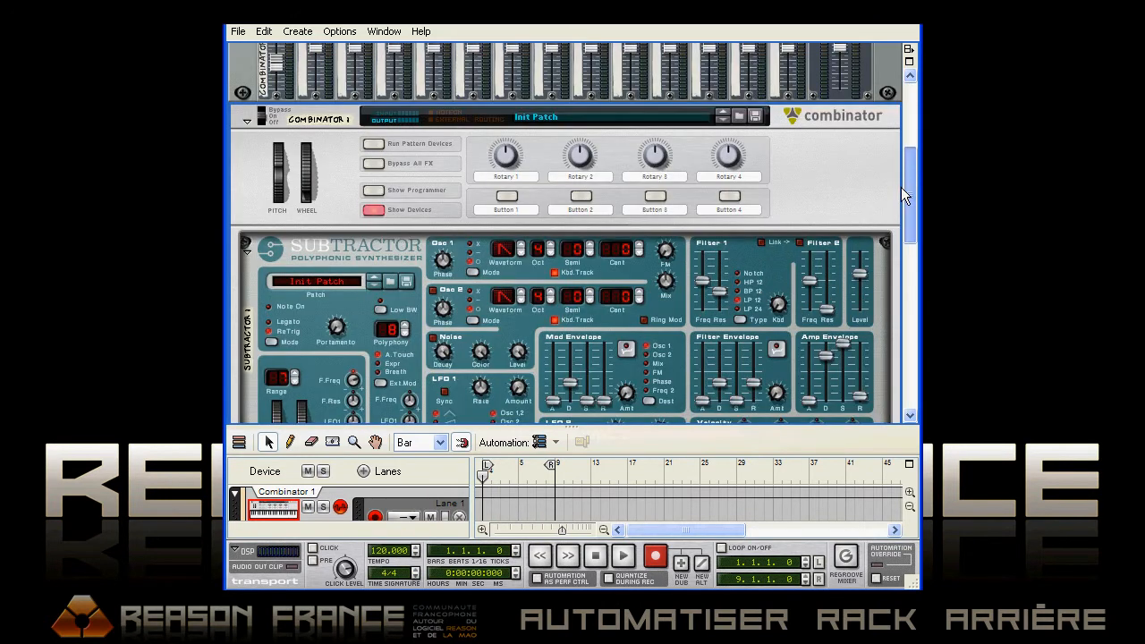
pyautogui.click(369, 221)
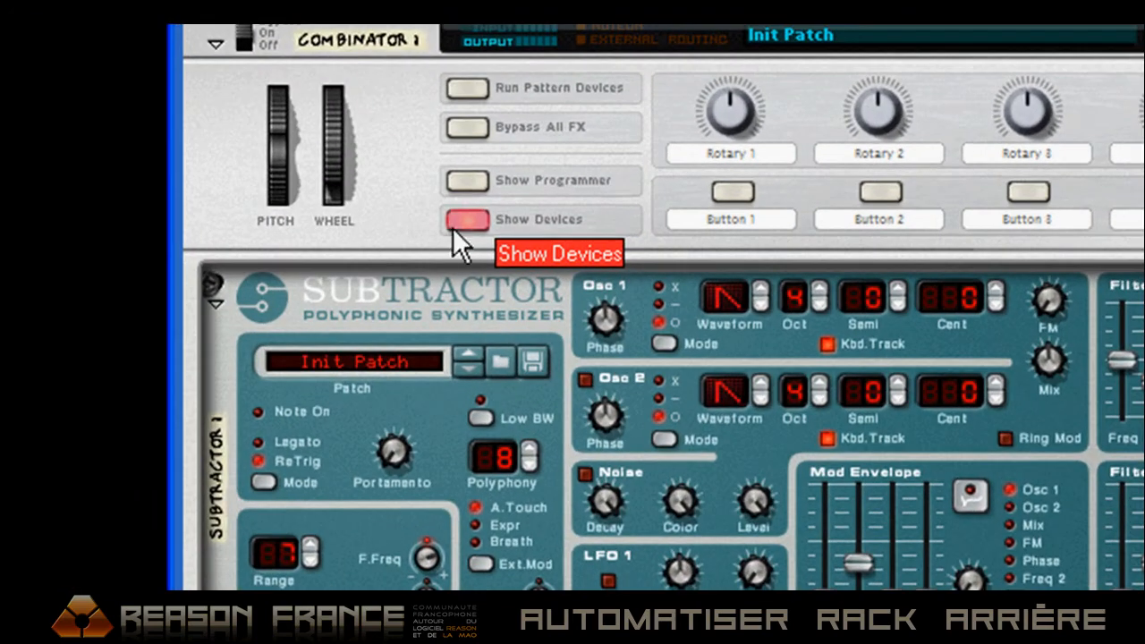
pyautogui.click(470, 180)
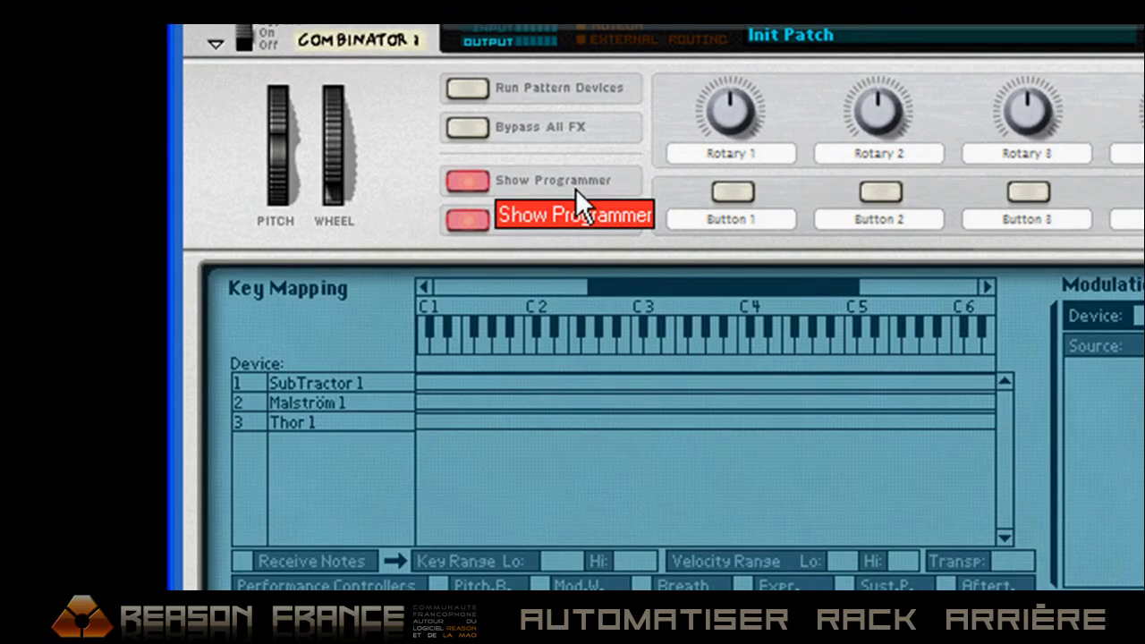
pyautogui.scroll(-2, 527, 365)
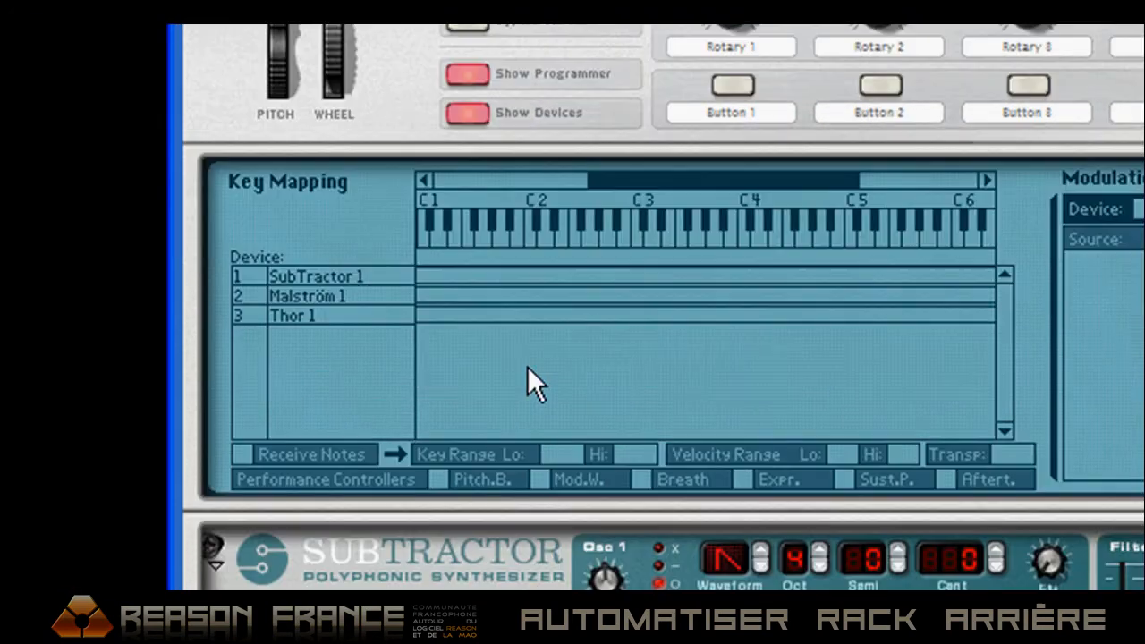
pyautogui.click(290, 312)
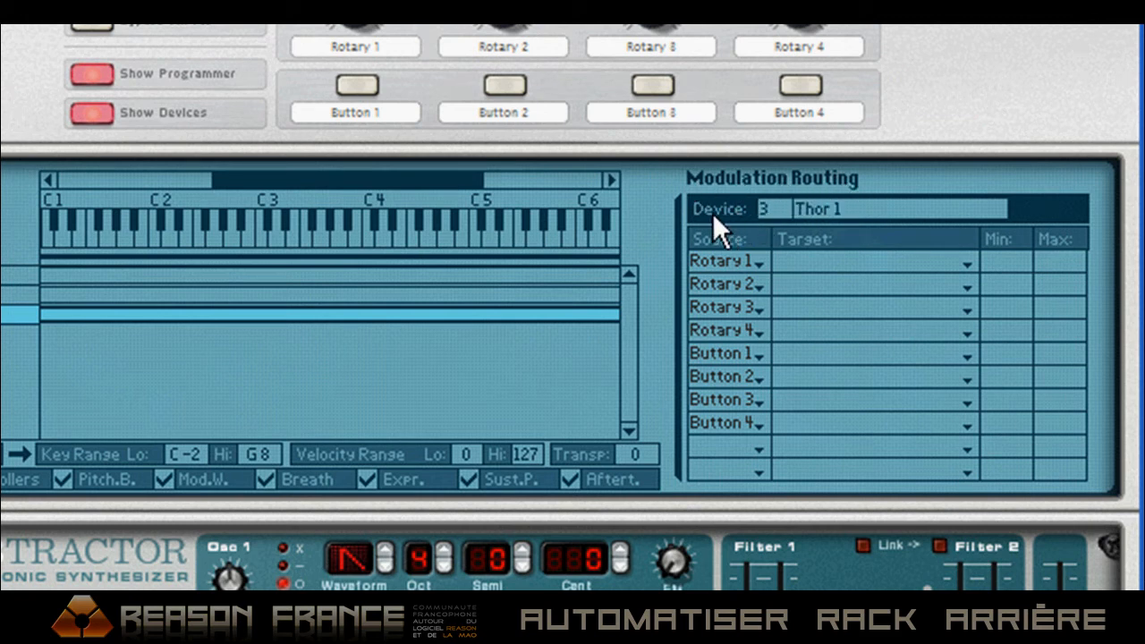
# Route Rotary 1 to Thor 1's Mod 1 Dest Amount in the Combinator's modulation routing and set the minimum to 0
pyautogui.click(828, 261)
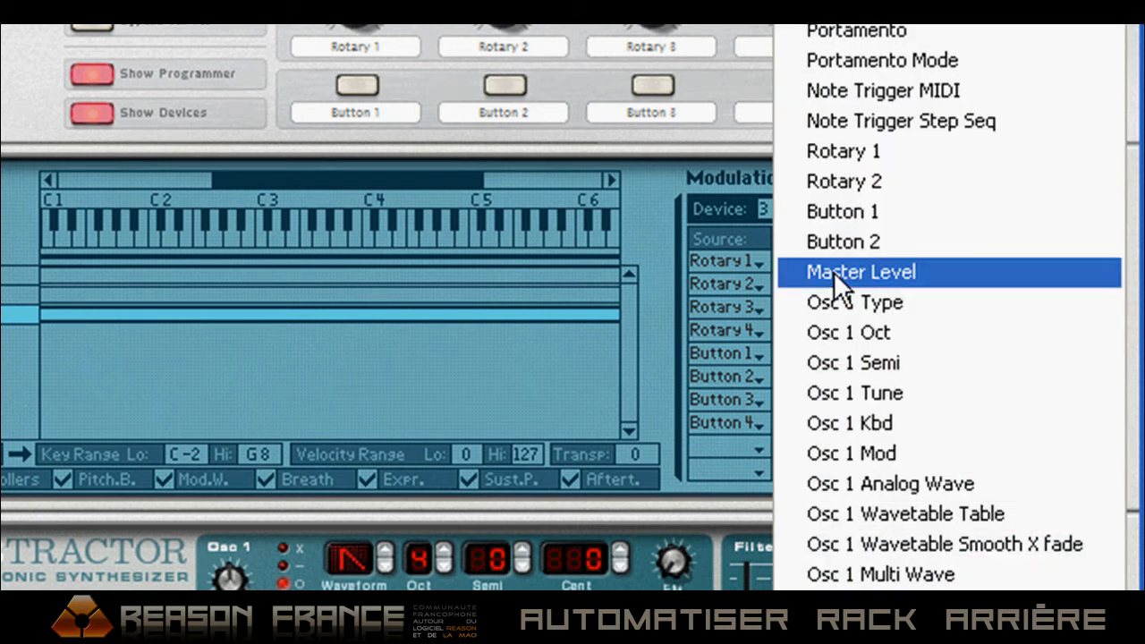
pyautogui.scroll(-5, 950, 307)
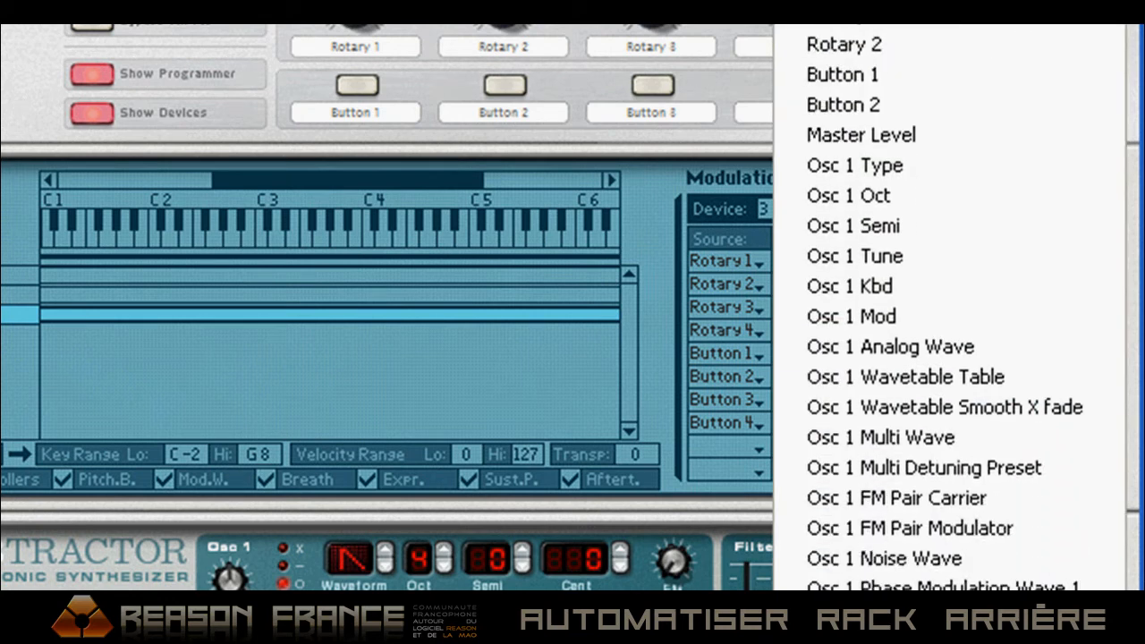
pyautogui.scroll(-5, 950, 307)
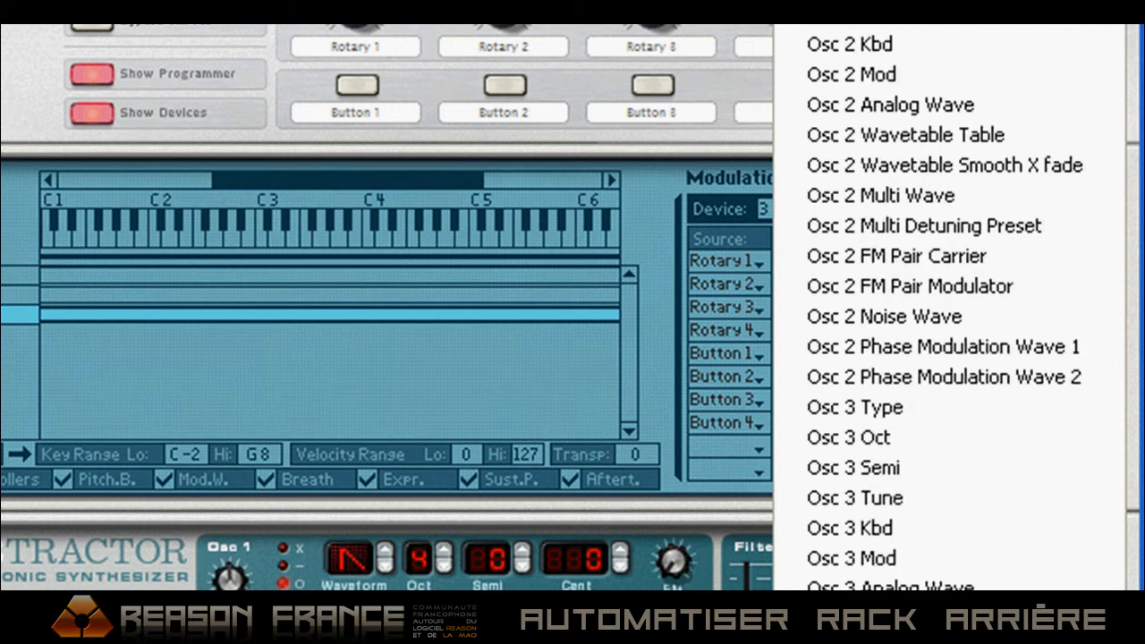
pyautogui.scroll(-9, 949, 307)
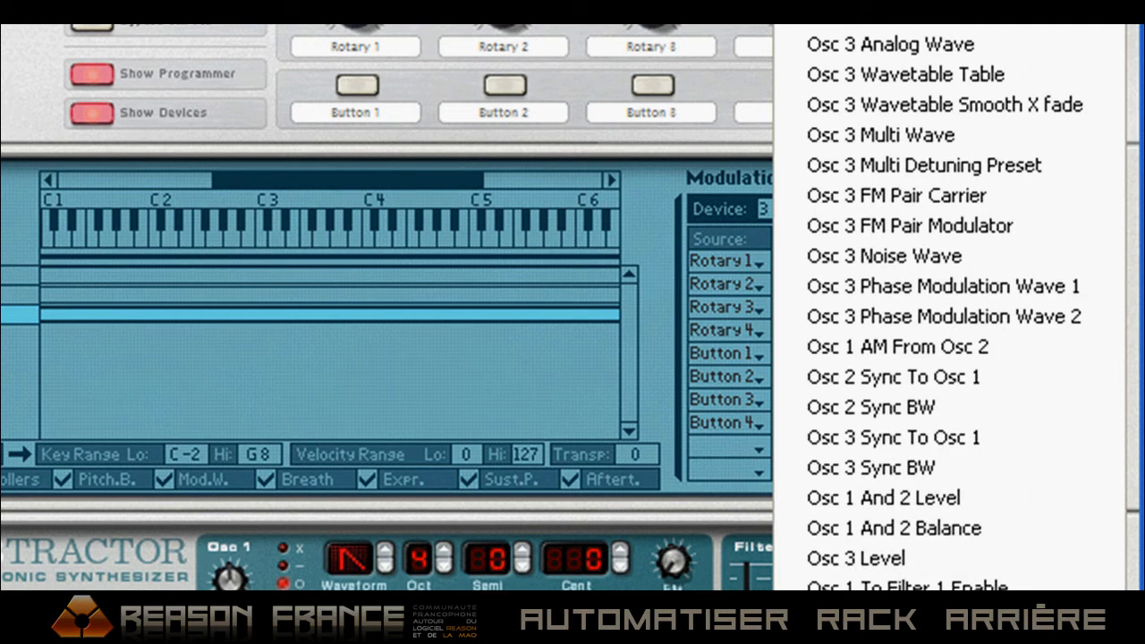
pyautogui.scroll(-10, 949, 307)
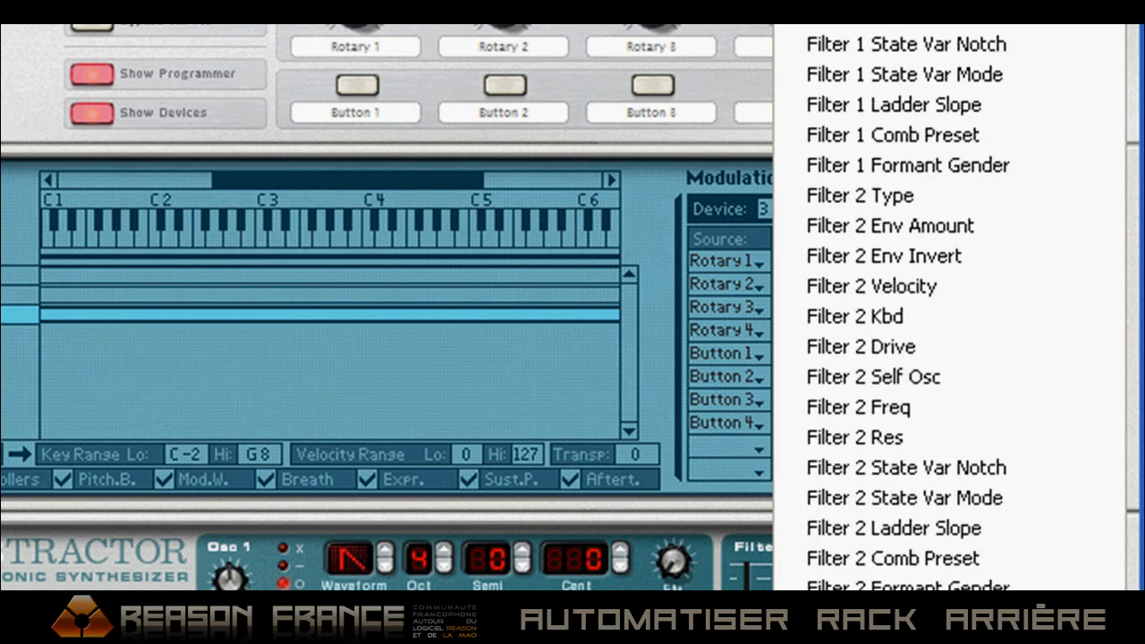
pyautogui.scroll(-10, 950, 307)
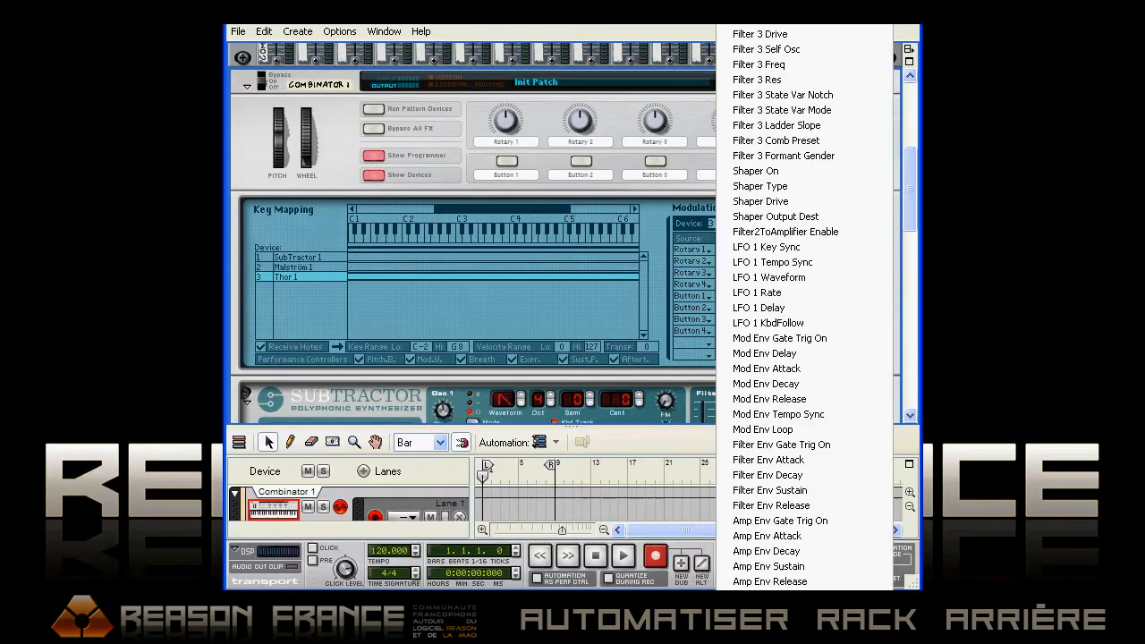
pyautogui.scroll(-8, 786, 308)
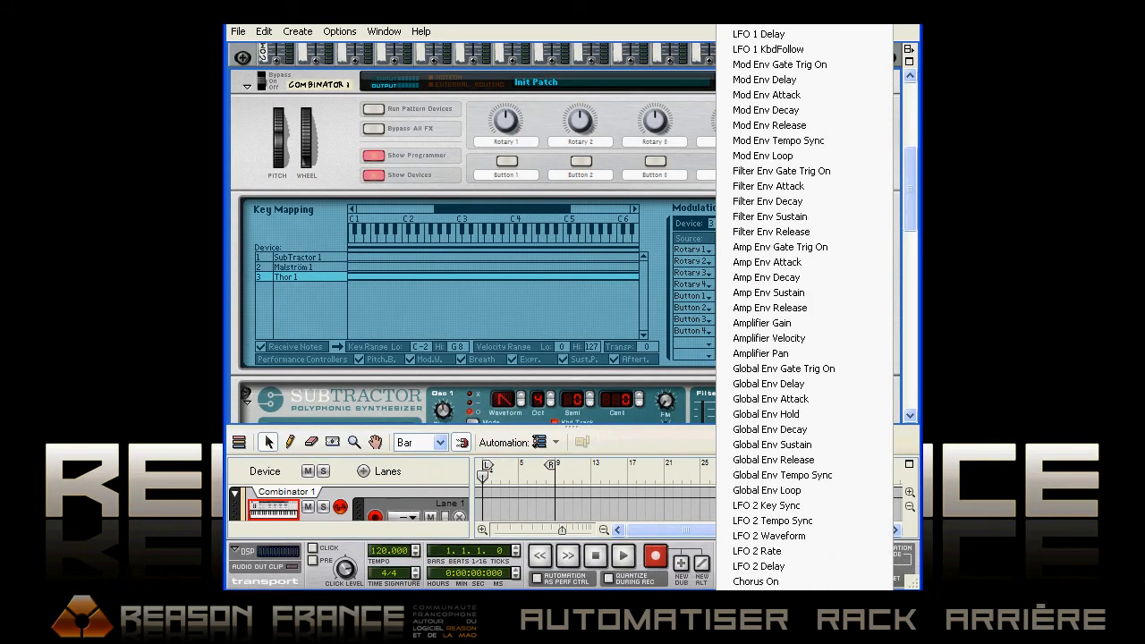
pyautogui.scroll(-6, 786, 307)
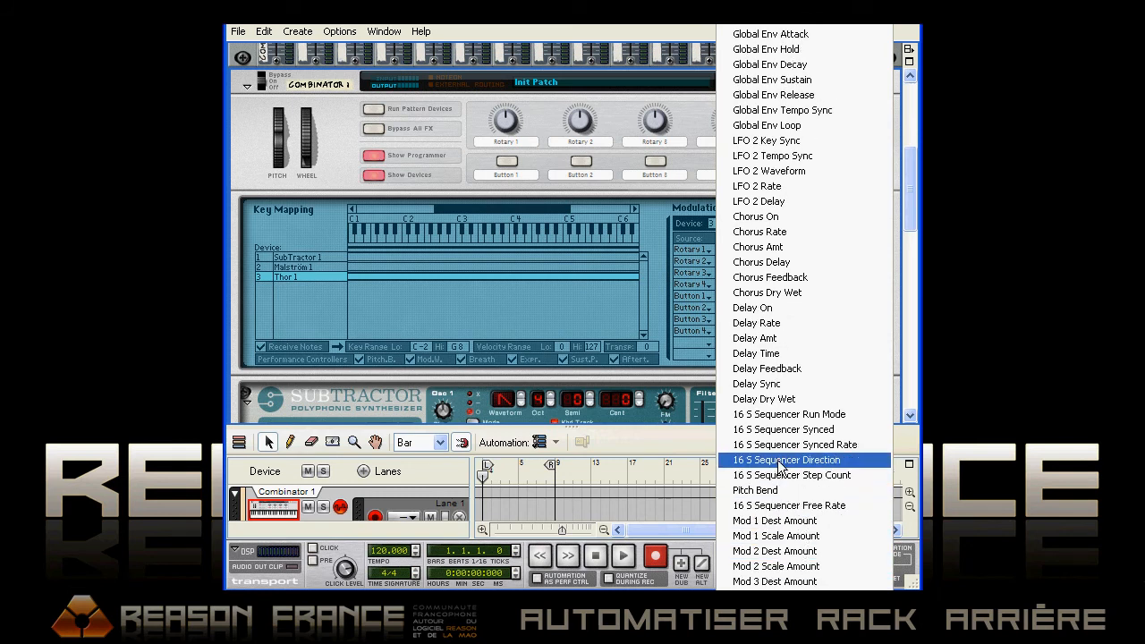
pyautogui.click(775, 521)
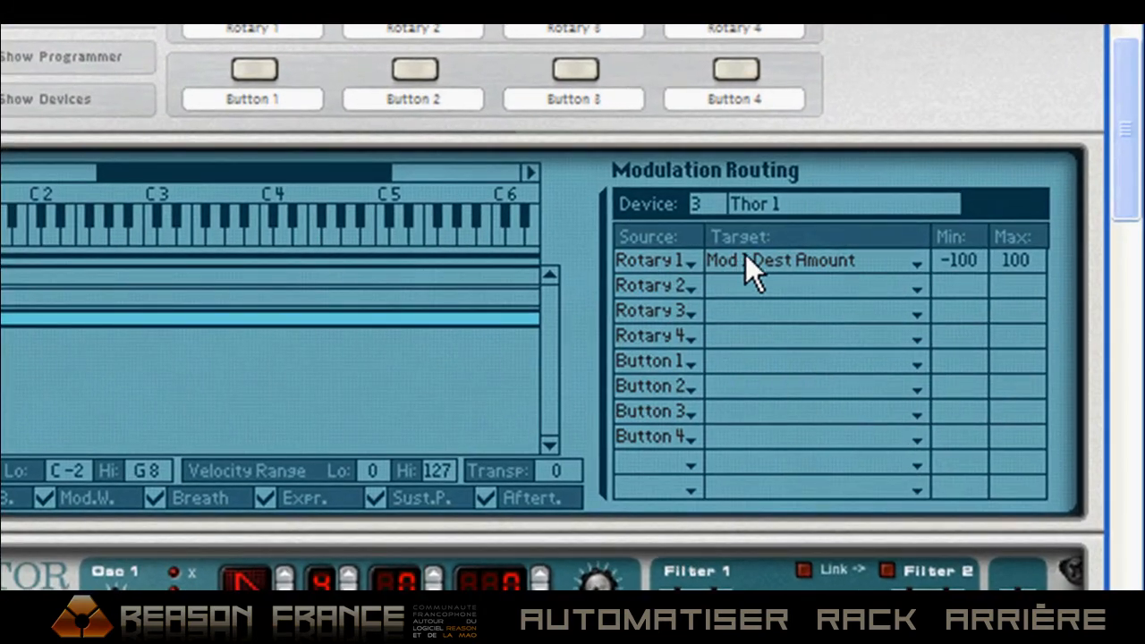
pyautogui.moveTo(955, 261); pyautogui.dragTo(951, 130)
pyautogui.moveTo(960, 207)
pyautogui.mouseDown()
pyautogui.moveTo(958, 198)
pyautogui.moveTo(956, 214)
pyautogui.mouseUp()
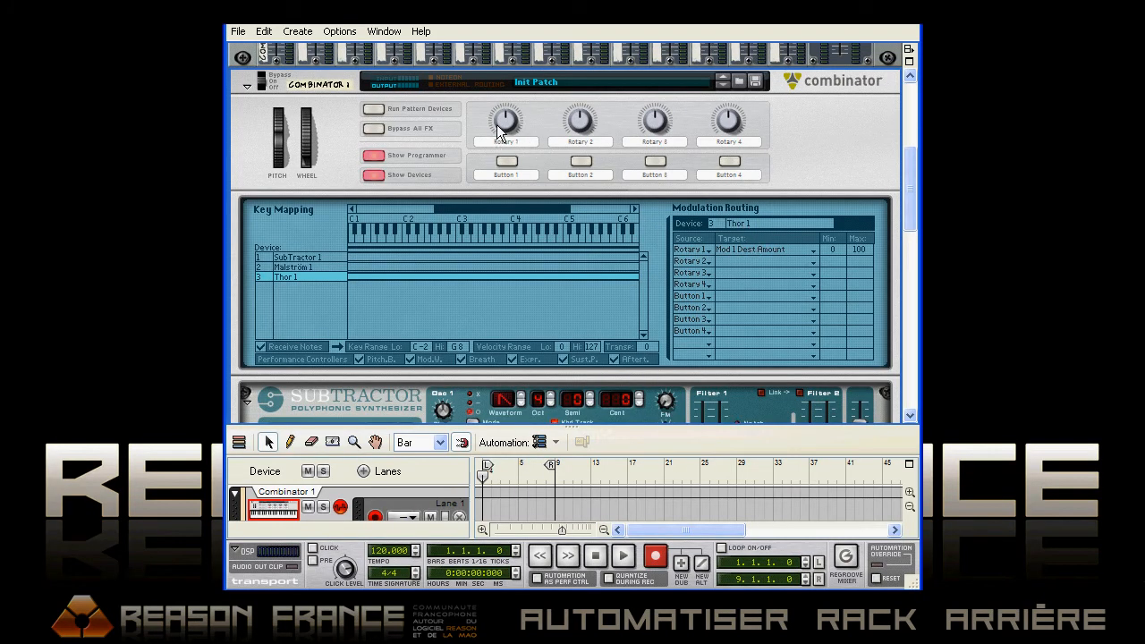
# Sweep the Combinator's Rotary 1 up and down to test the modulation amount, leaving it at a low setting
pyautogui.moveTo(497, 120); pyautogui.dragTo(497, 180)
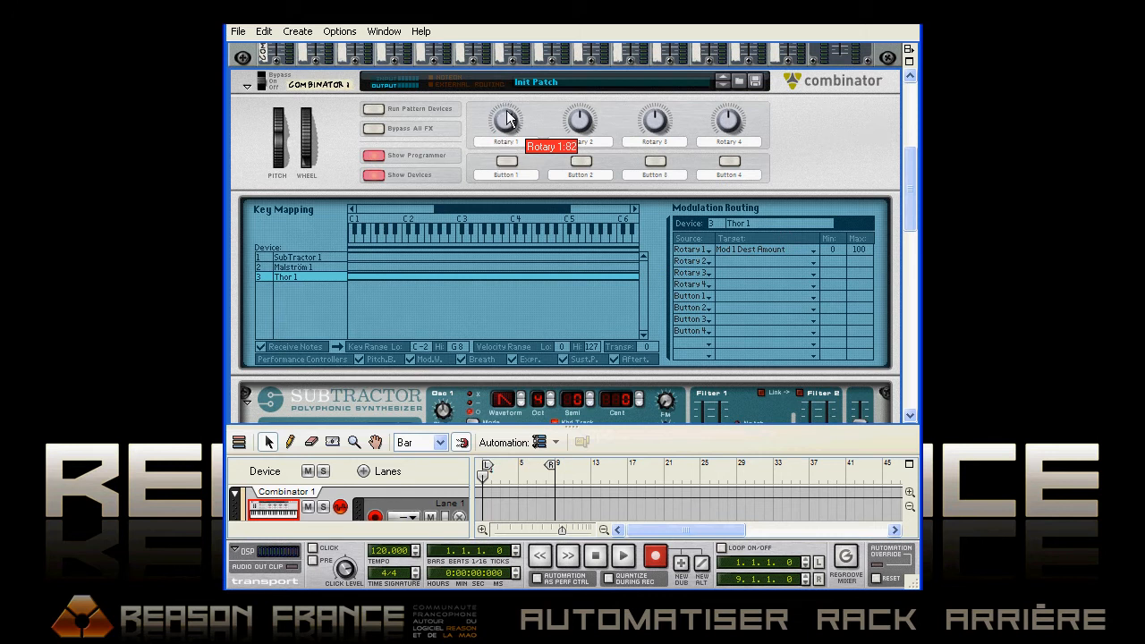
pyautogui.moveTo(499, 117); pyautogui.dragTo(502, 324)
pyautogui.moveTo(498, 116); pyautogui.dragTo(504, 66)
pyautogui.moveTo(504, 122); pyautogui.dragTo(504, 156)
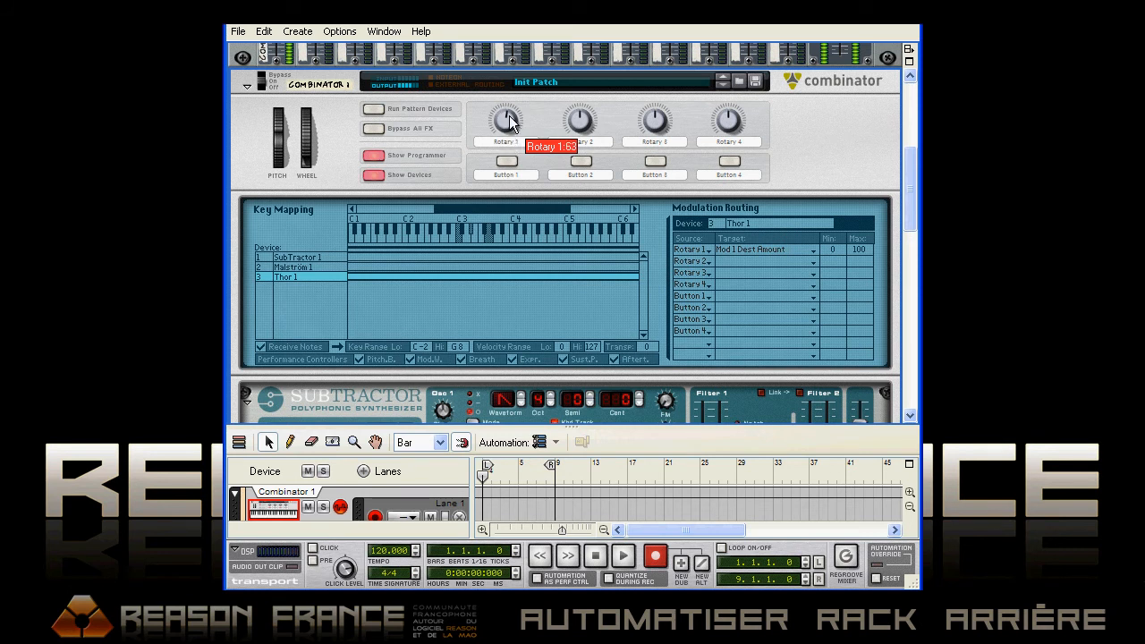
pyautogui.moveTo(511, 60); pyautogui.dragTo(508, 119)
pyautogui.moveTo(508, 162); pyautogui.dragTo(495, 267)
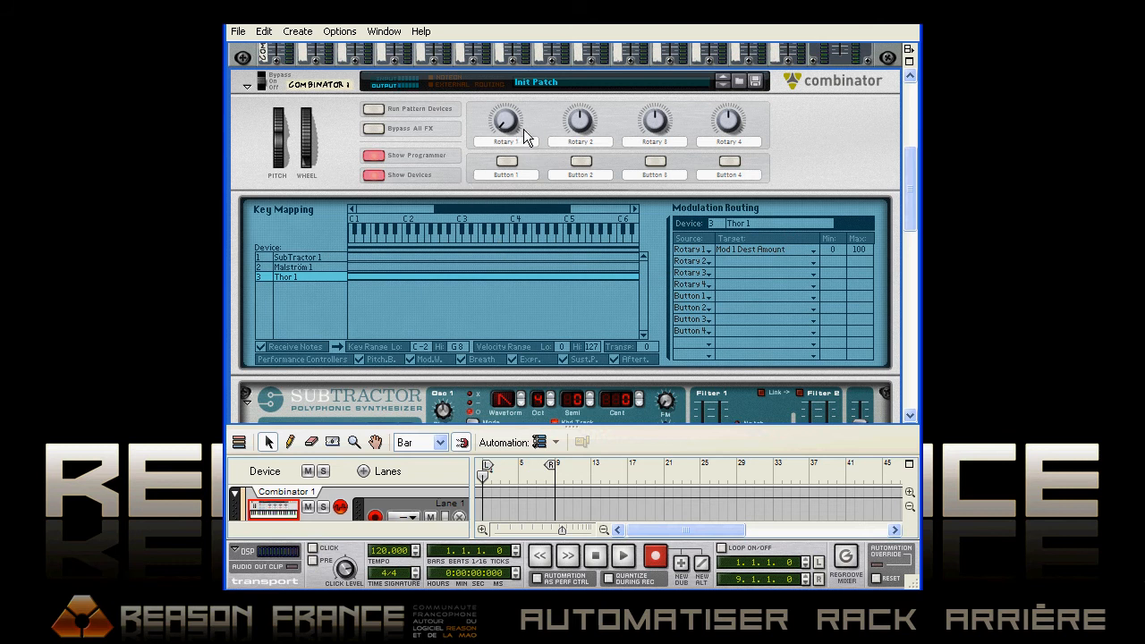
pyautogui.moveTo(508, 125); pyautogui.dragTo(508, 62)
# Check the attached control surfaces on the Keyboards and Control Surfaces page of the preferences, and close them
pyautogui.click(264, 31)
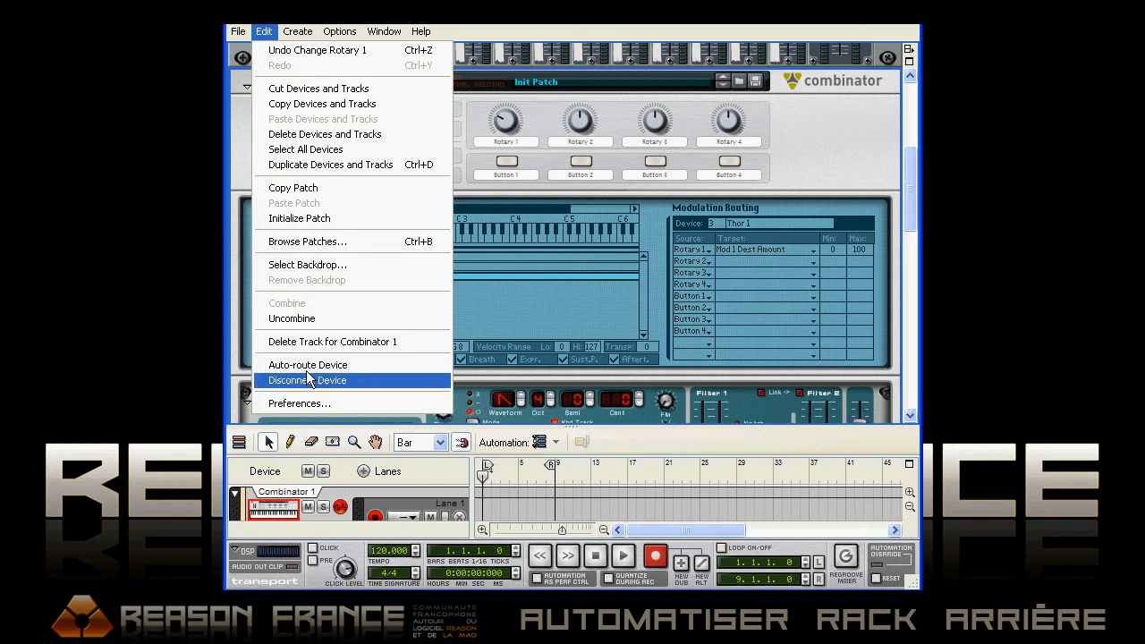
pyautogui.click(312, 404)
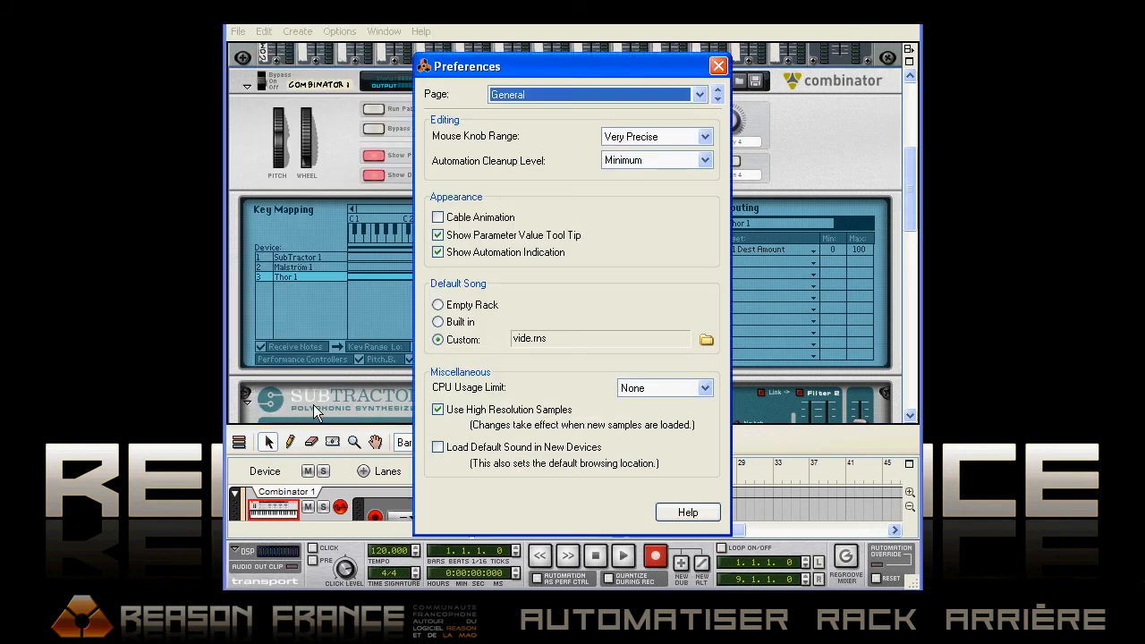
pyautogui.click(700, 94)
pyautogui.click(526, 128)
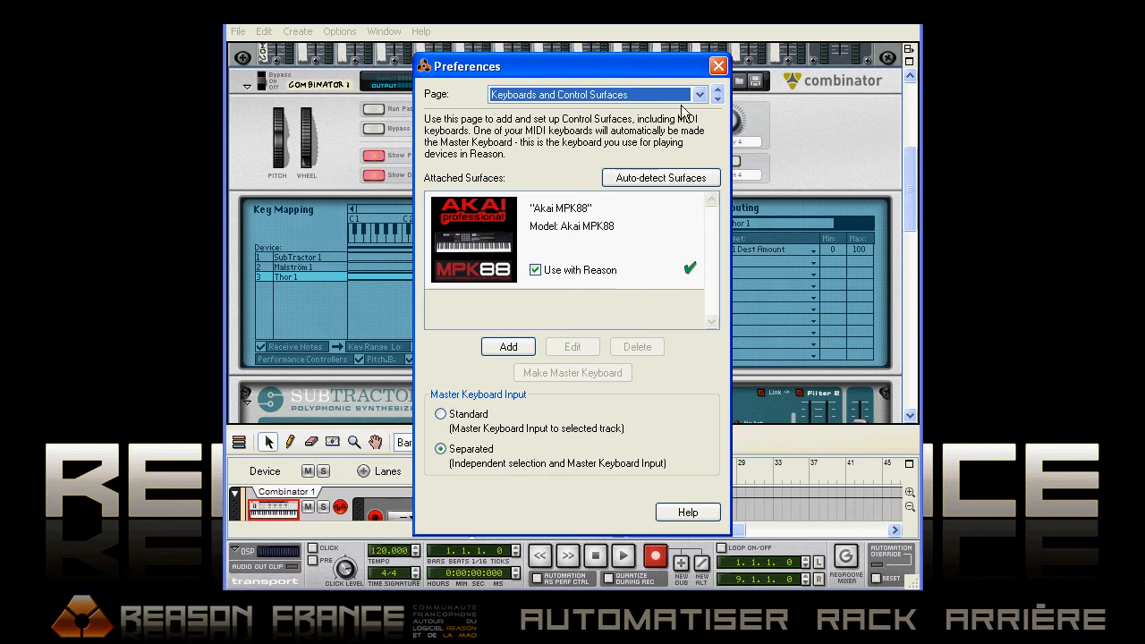
pyautogui.click(716, 66)
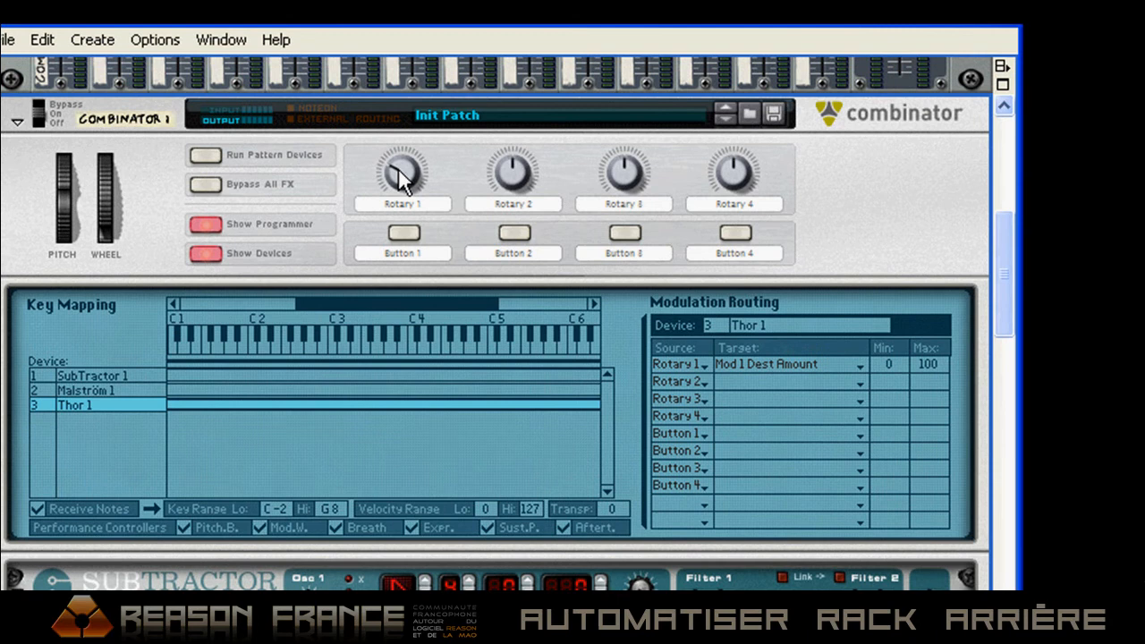
# Map Combinator 1's Rotary 1 to Knob 1 of the Akai MPK88 with a remote override learned from the control surface
pyautogui.rightClick(493, 126)
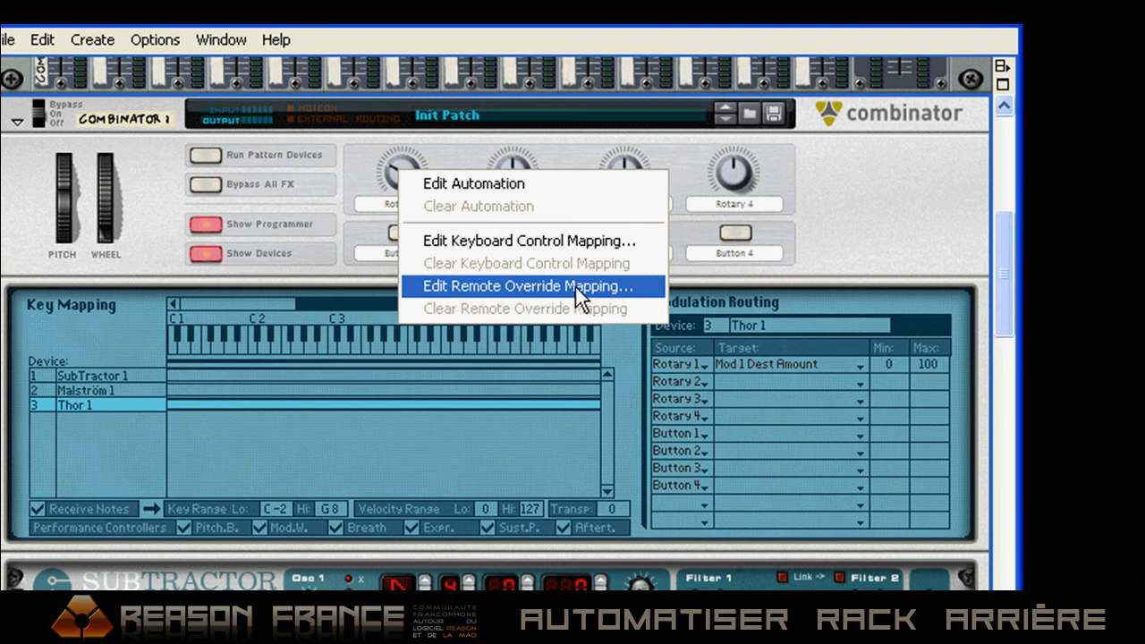
pyautogui.click(470, 290)
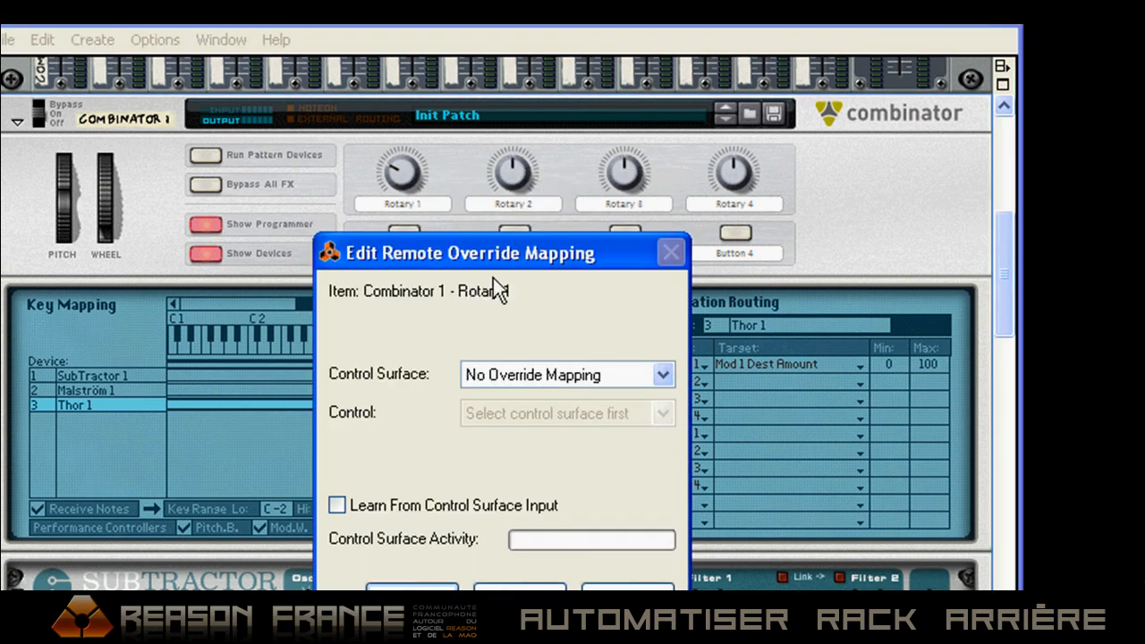
pyautogui.click(338, 505)
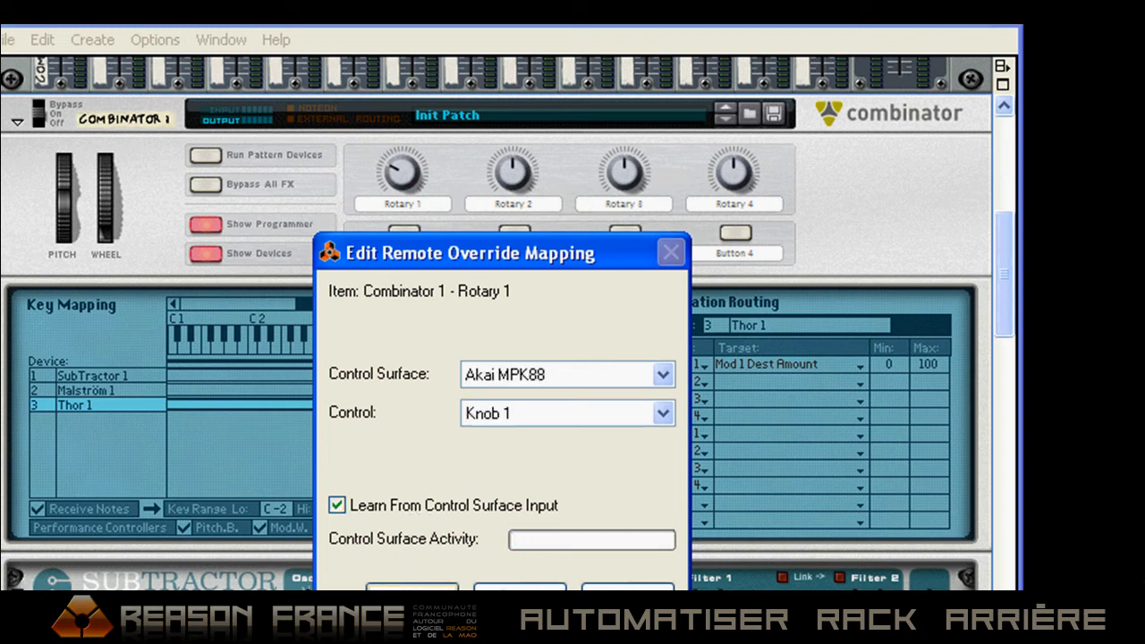
pyautogui.press('Return')
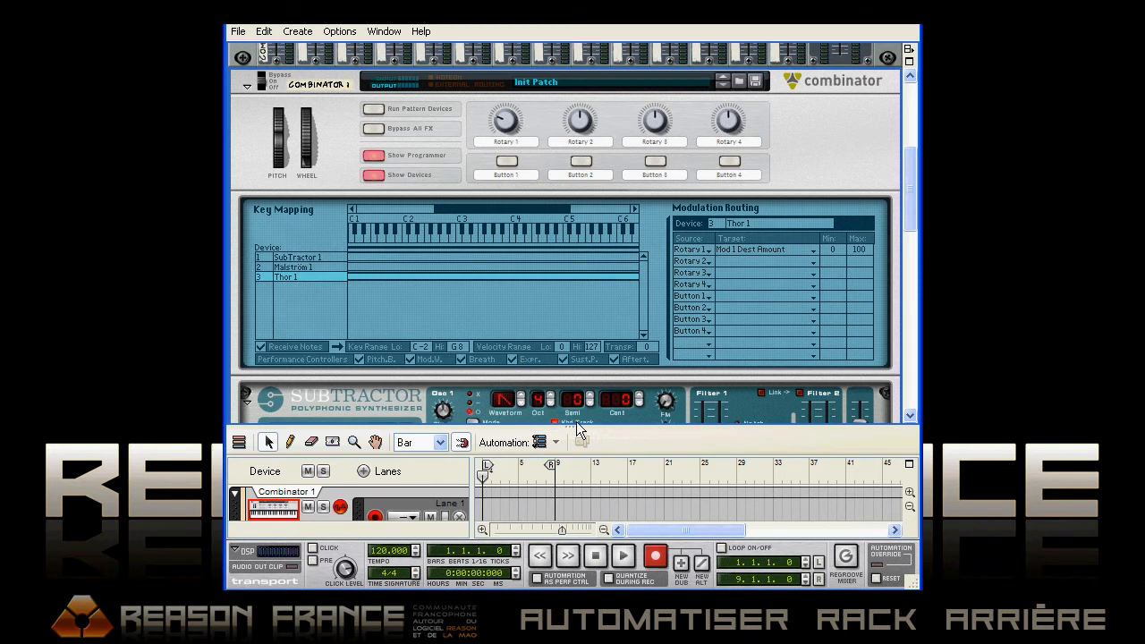
# Enlarge the sequencer area and record notes with Rotary 1 automation on the Combinator 1 track from bar 1
pyautogui.moveTo(576, 425); pyautogui.dragTo(579, 377)
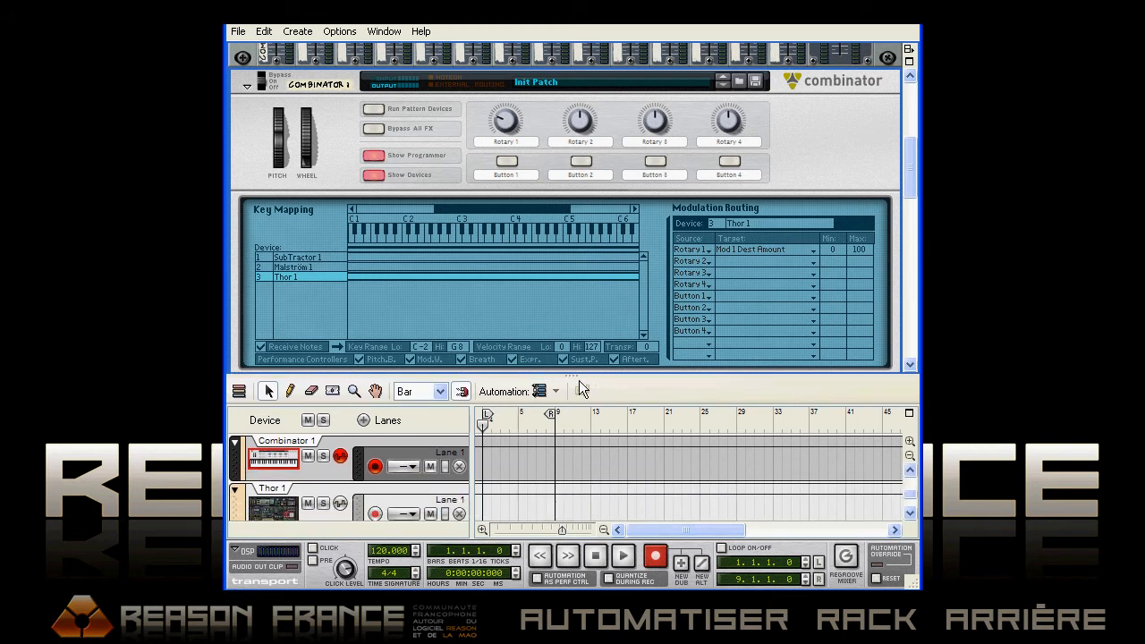
pyautogui.click(654, 556)
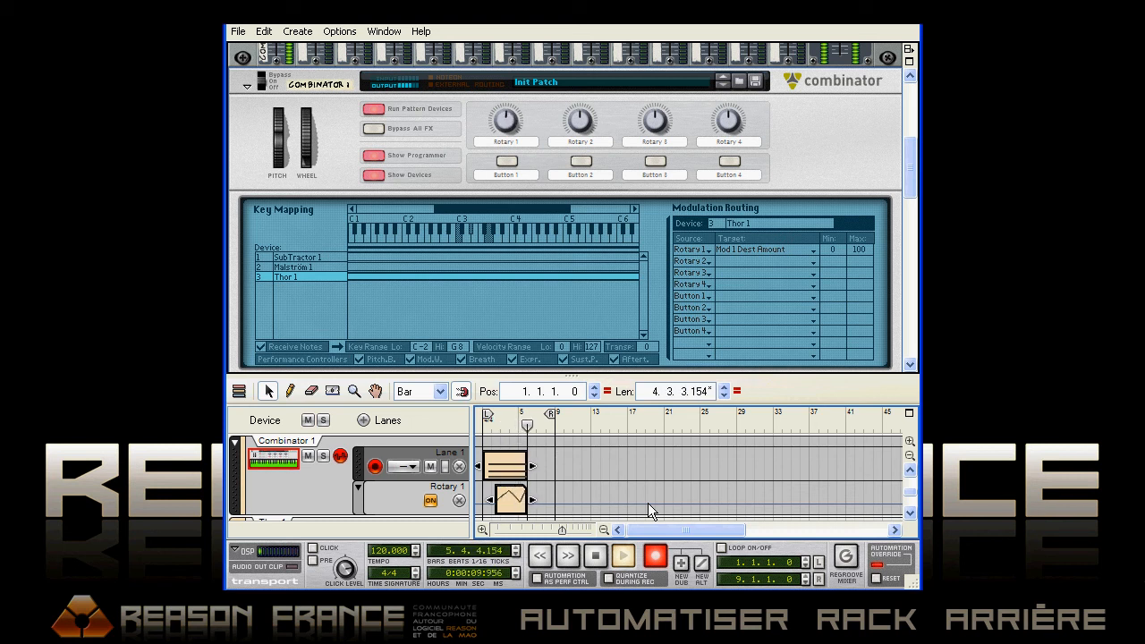
pyautogui.click(594, 557)
# Open the recorded Rotary 1 automation clip for editing and return the song position to bar 1
pyautogui.moveTo(561, 530); pyautogui.dragTo(544, 529)
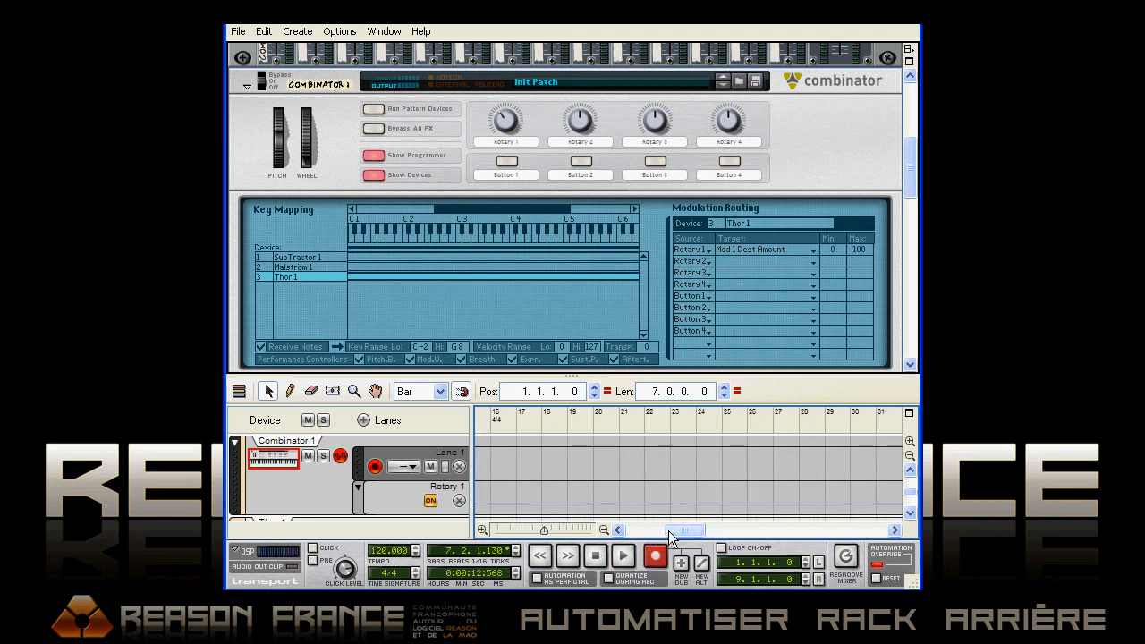
pyautogui.moveTo(669, 531); pyautogui.dragTo(612, 530)
pyautogui.doubleClick(569, 503)
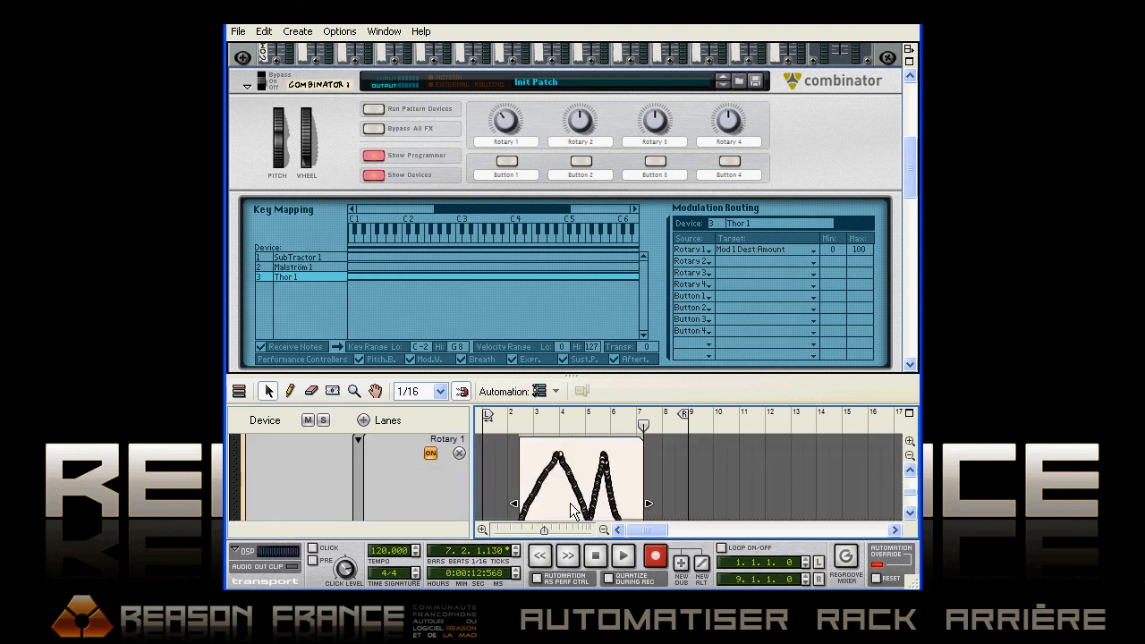
pyautogui.moveTo(490, 422); pyautogui.dragTo(478, 422)
pyautogui.click(591, 554)
# Turn the rack around and examine the rear-panel modulation cabling of SubTractor and Malström inside the Combinator
pyautogui.press('Tab')
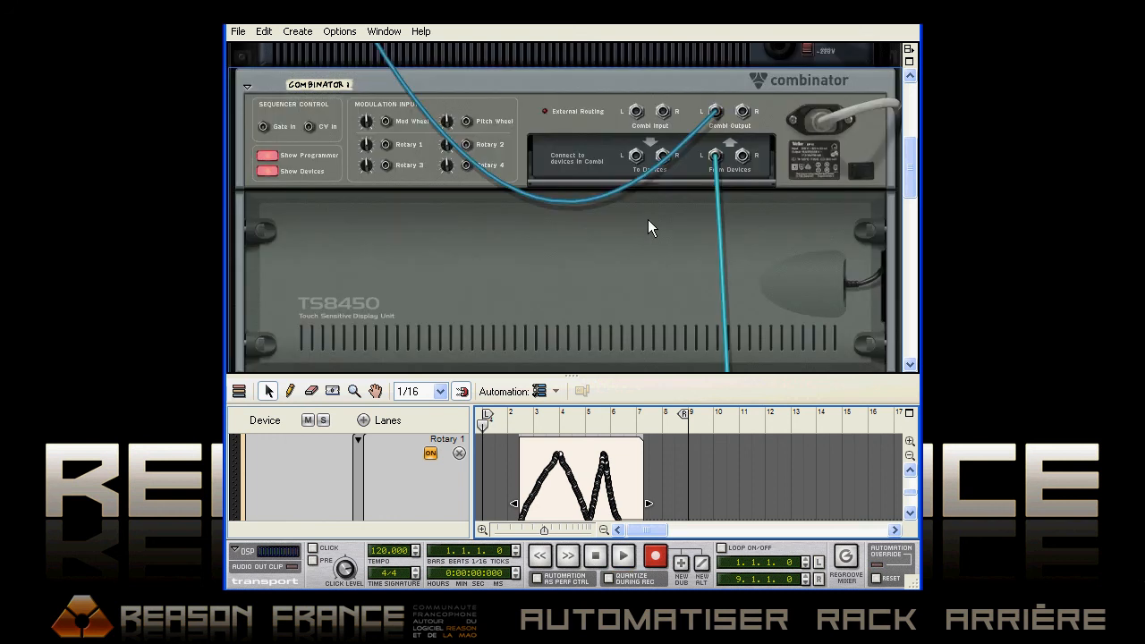
pyautogui.click(492, 218)
pyautogui.scroll(-5, 617, 266)
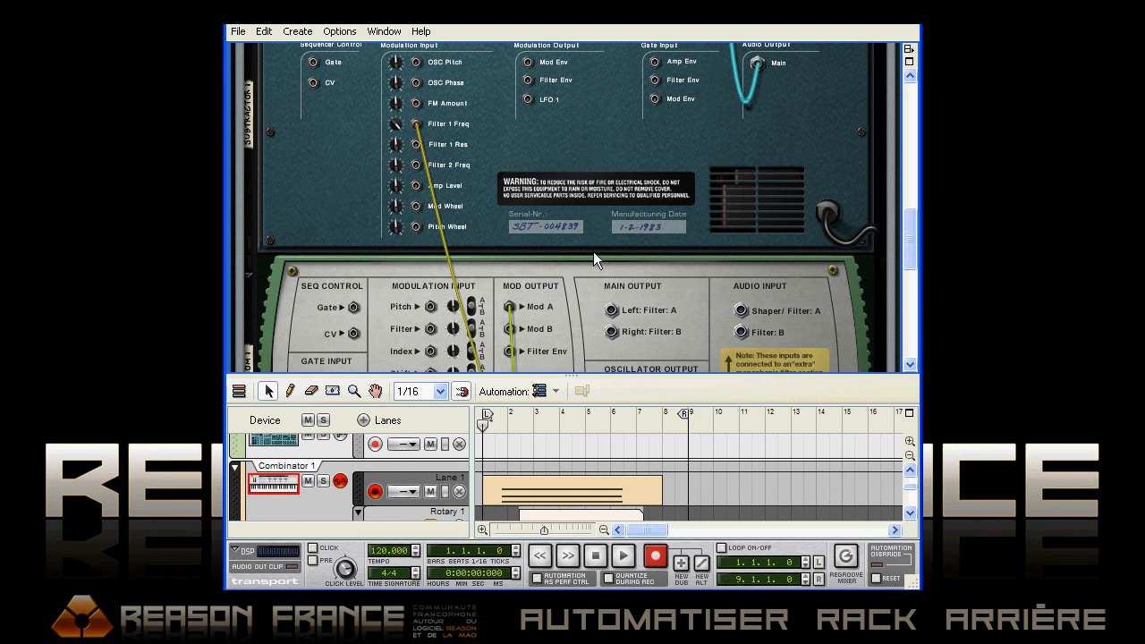